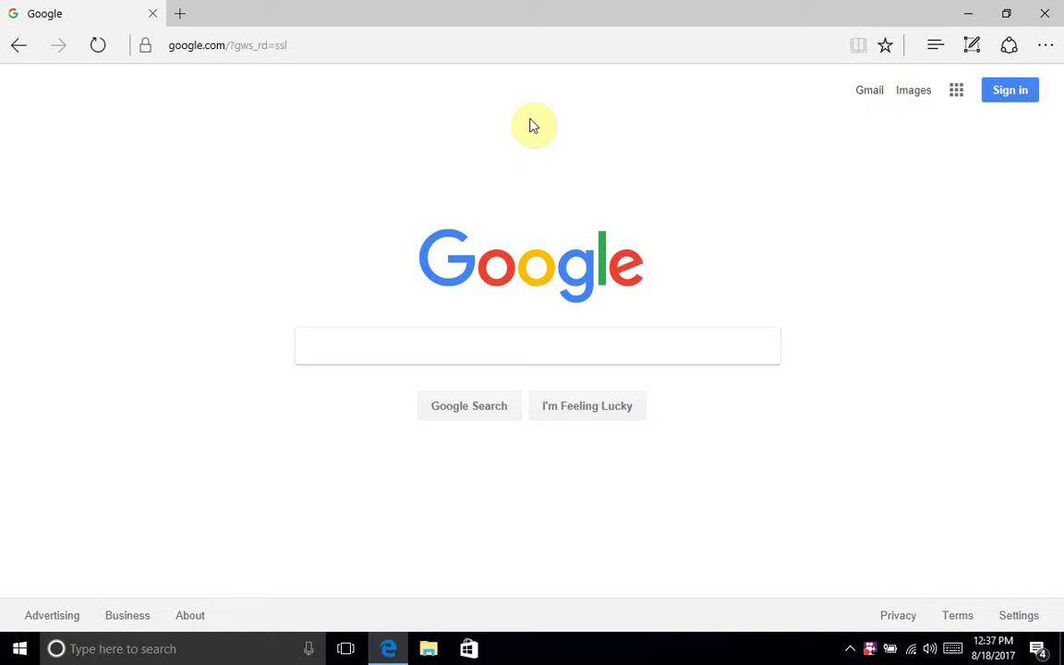
Step: Search Google for 'ic-7300 usb driver' and decline the prompt about keeping Google search
{"action": "left_click", "coordinate": [428, 345]}
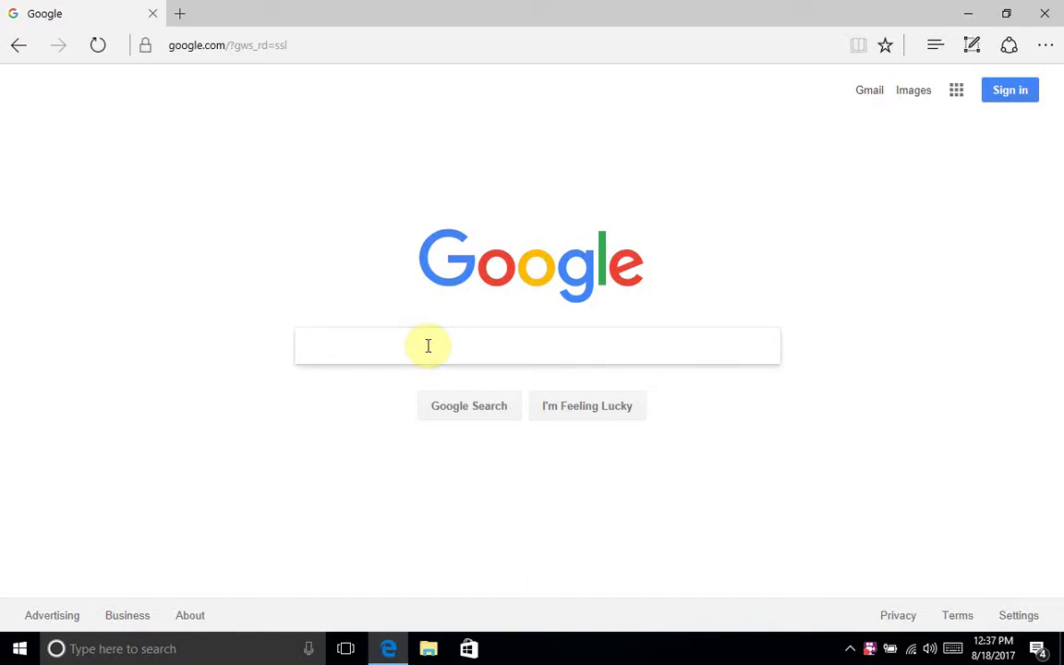
{"action": "type", "text": "ic"}
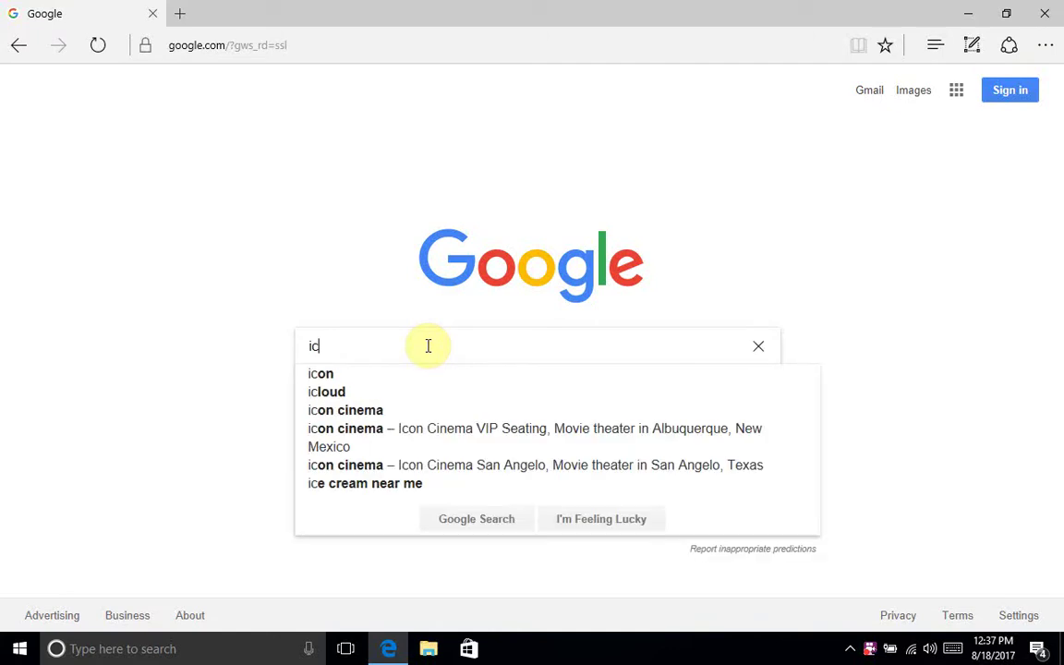
{"action": "type", "text": "-73"}
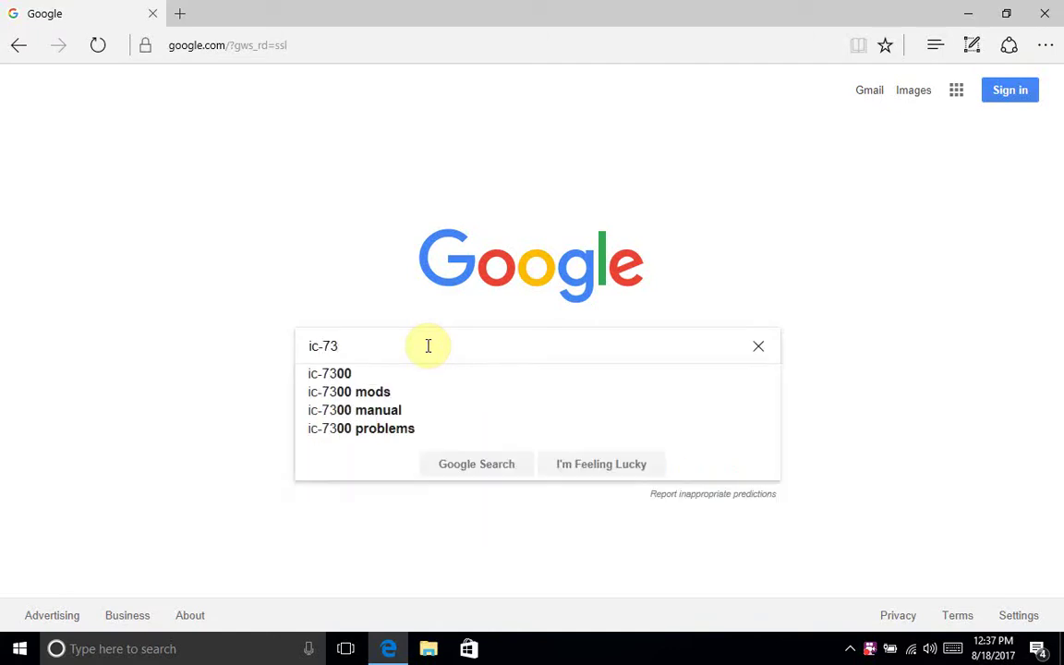
{"action": "type", "text": "00 usb"}
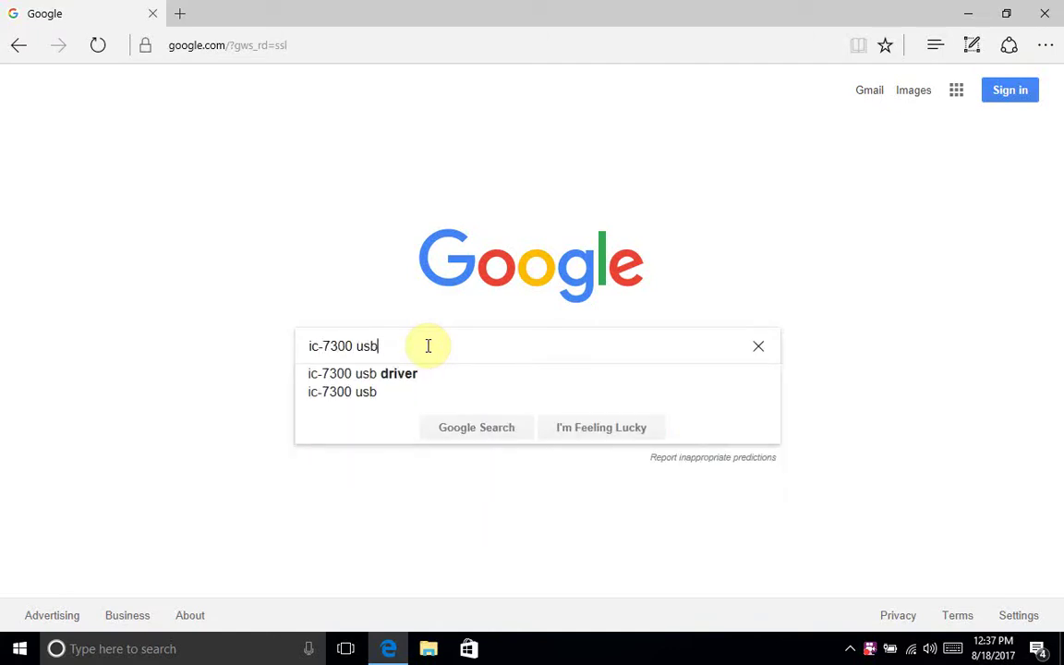
{"action": "type", "text": " driver"}
{"action": "key", "text": "Return"}
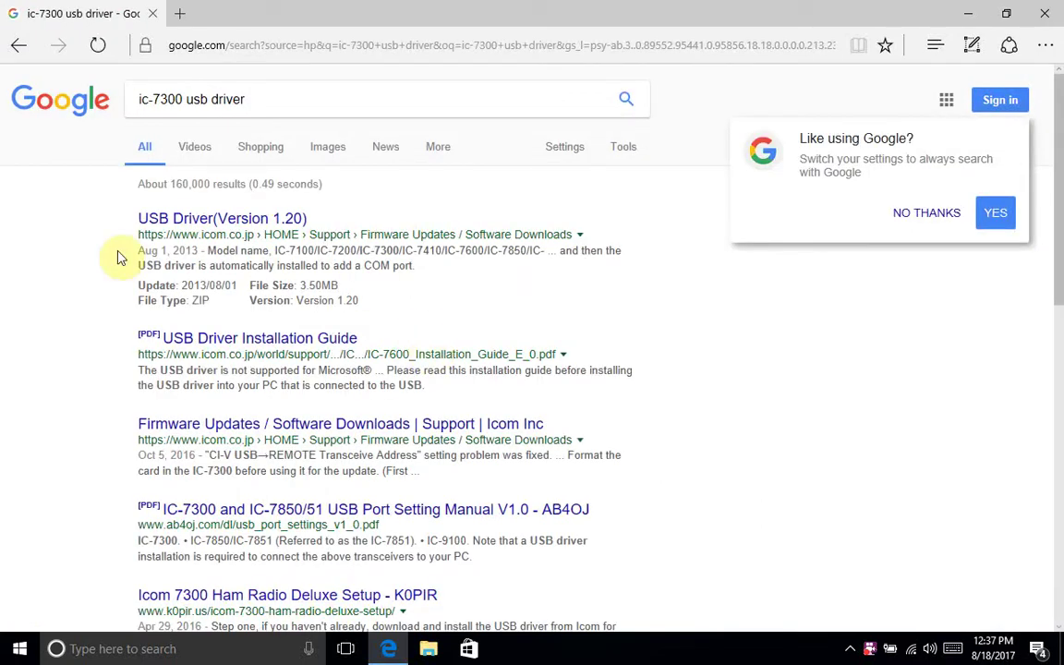
{"action": "left_click", "coordinate": [940, 222]}
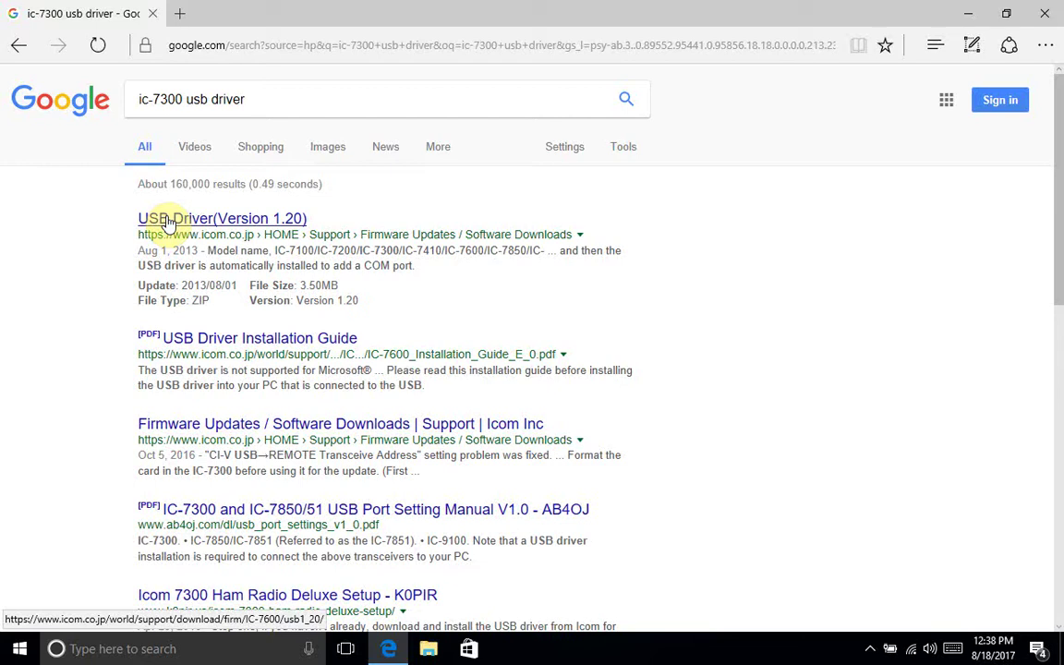
Step: Open Icom's USB Driver (Version 1.20) page, agree, and save CD-301501-003.zip to Downloads
{"action": "left_click", "coordinate": [168, 224]}
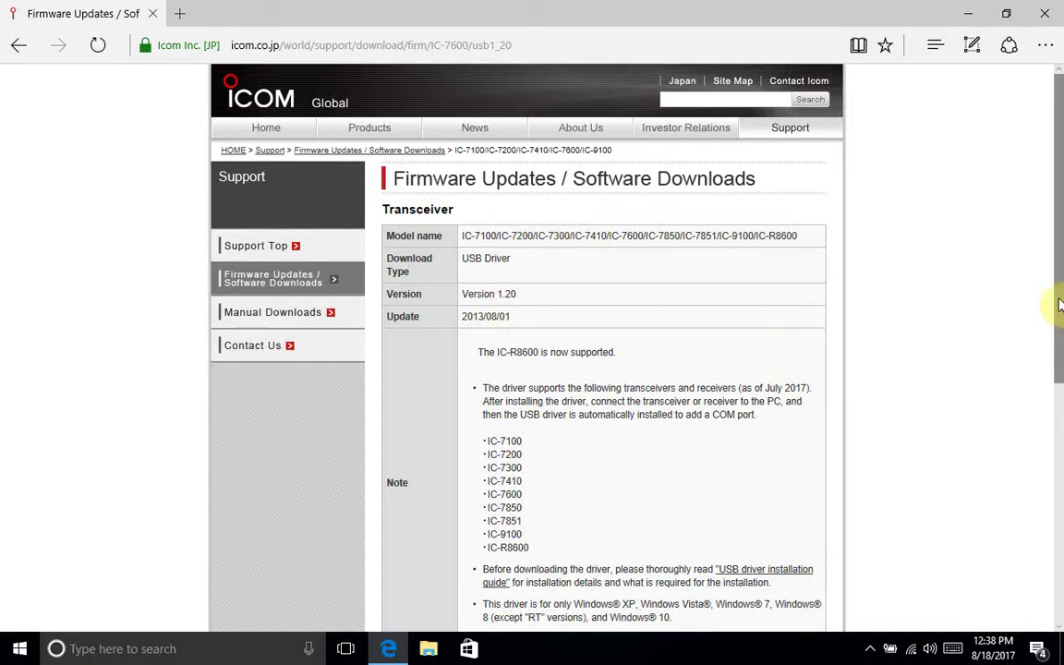
{"action": "left_click_drag", "start_coordinate": [1056, 298], "coordinate": [1038, 541]}
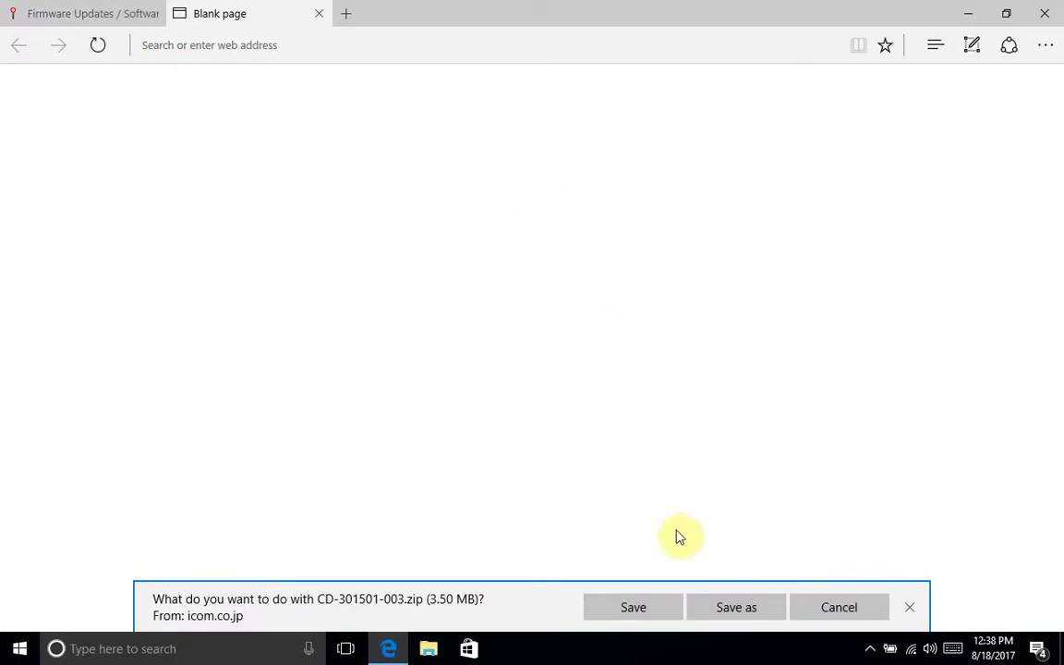
{"action": "left_click", "coordinate": [711, 610]}
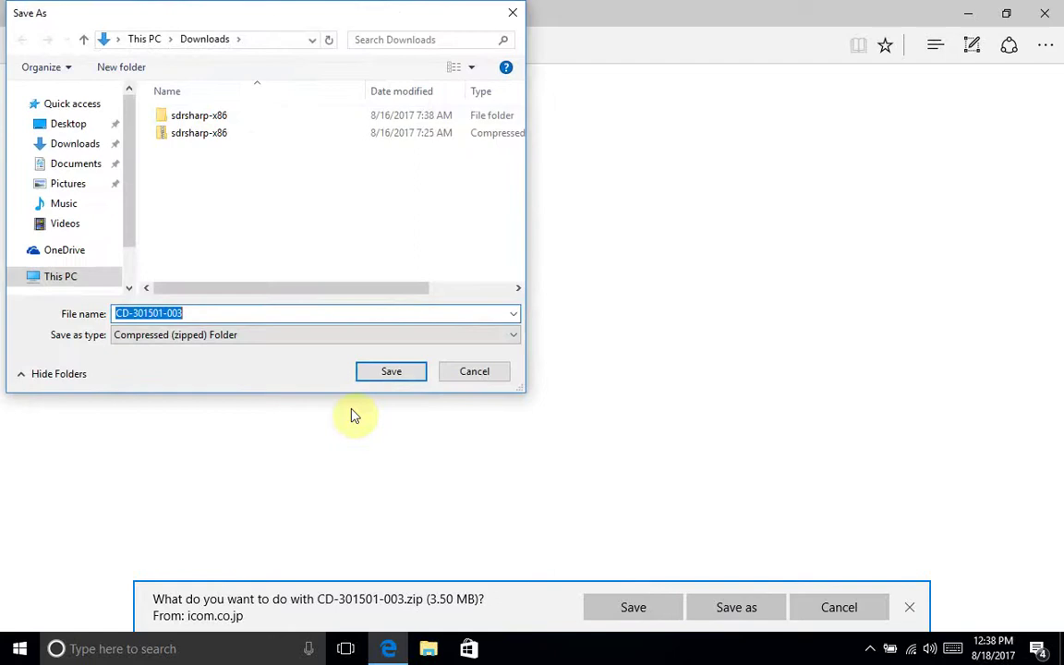
{"action": "left_click", "coordinate": [386, 375]}
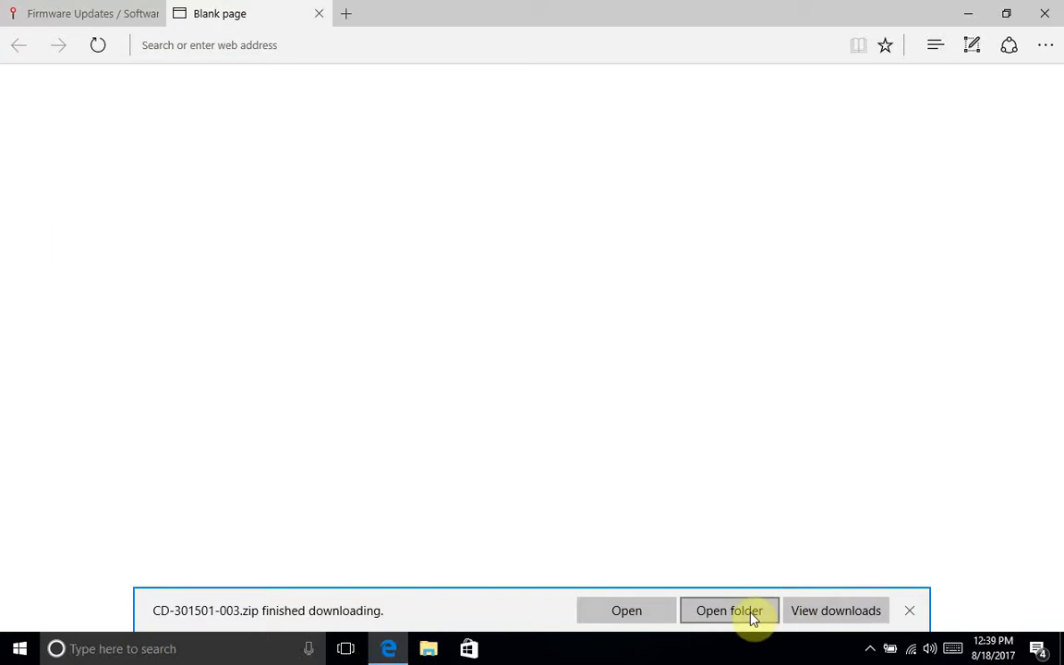
Step: Extract the CD-301501-003 zip into Downloads\CD-301501-003 and close the archive window
{"action": "left_click", "coordinate": [753, 617]}
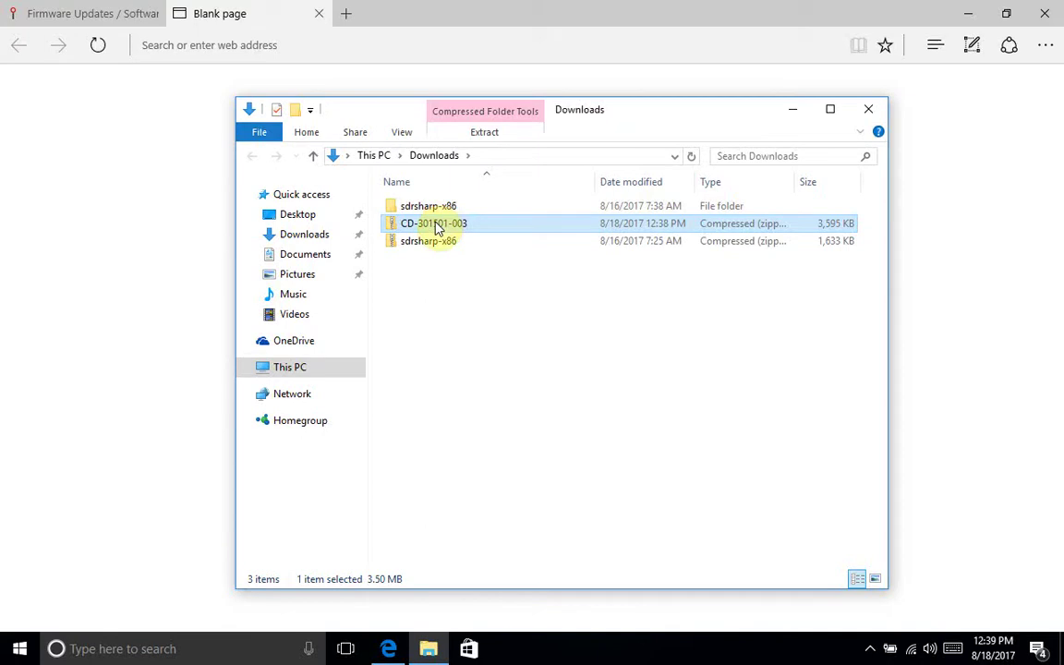
{"action": "double_click", "coordinate": [438, 227]}
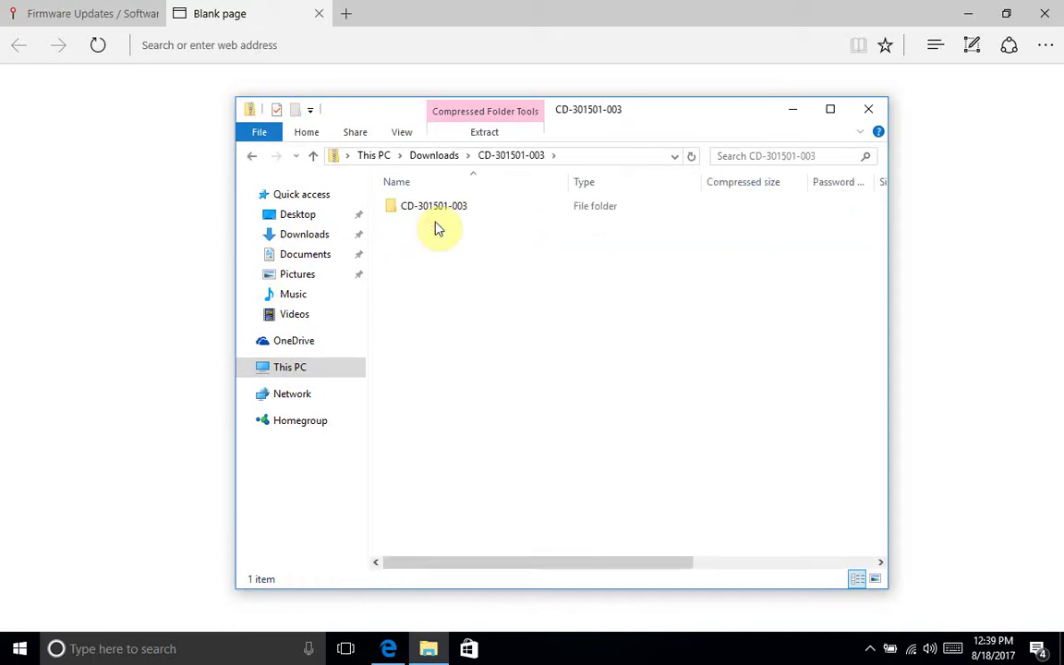
{"action": "left_click", "coordinate": [487, 134]}
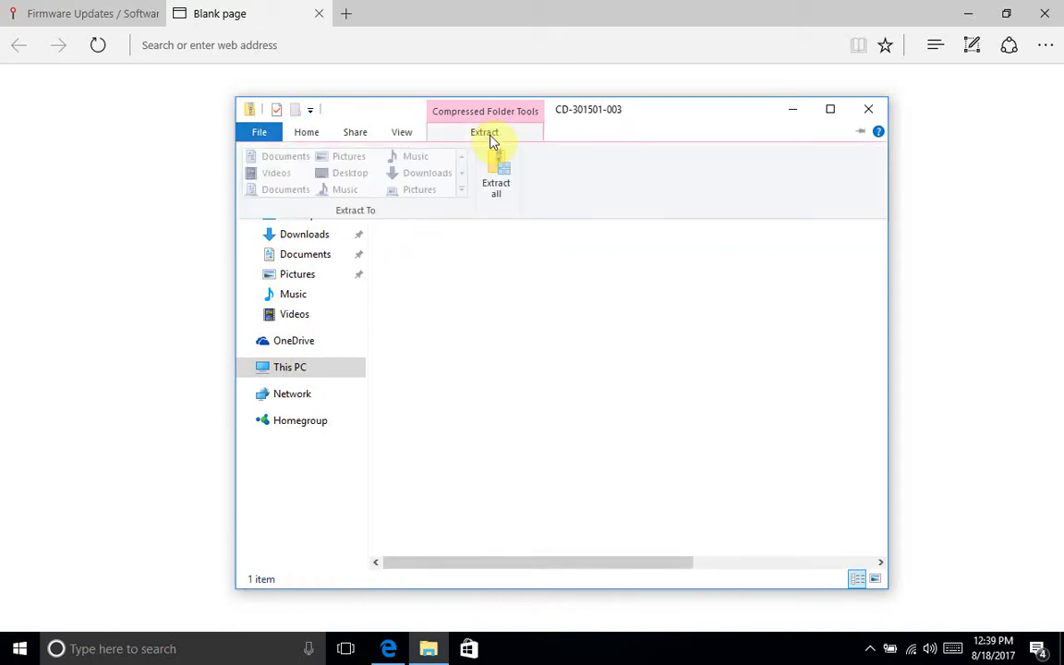
{"action": "left_click", "coordinate": [498, 167]}
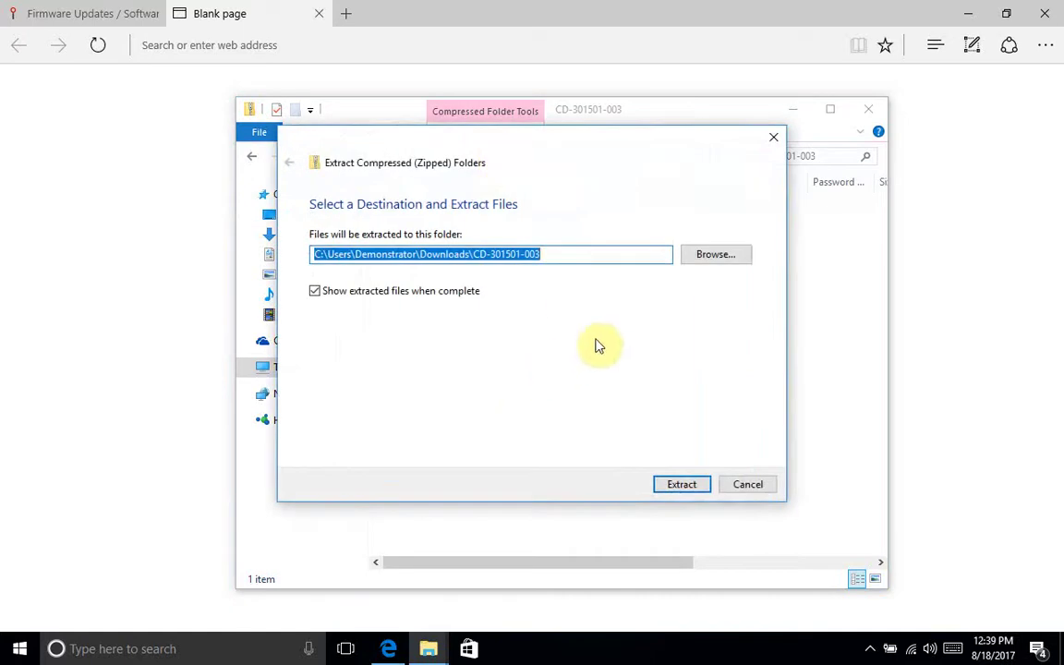
{"action": "left_click", "coordinate": [682, 484]}
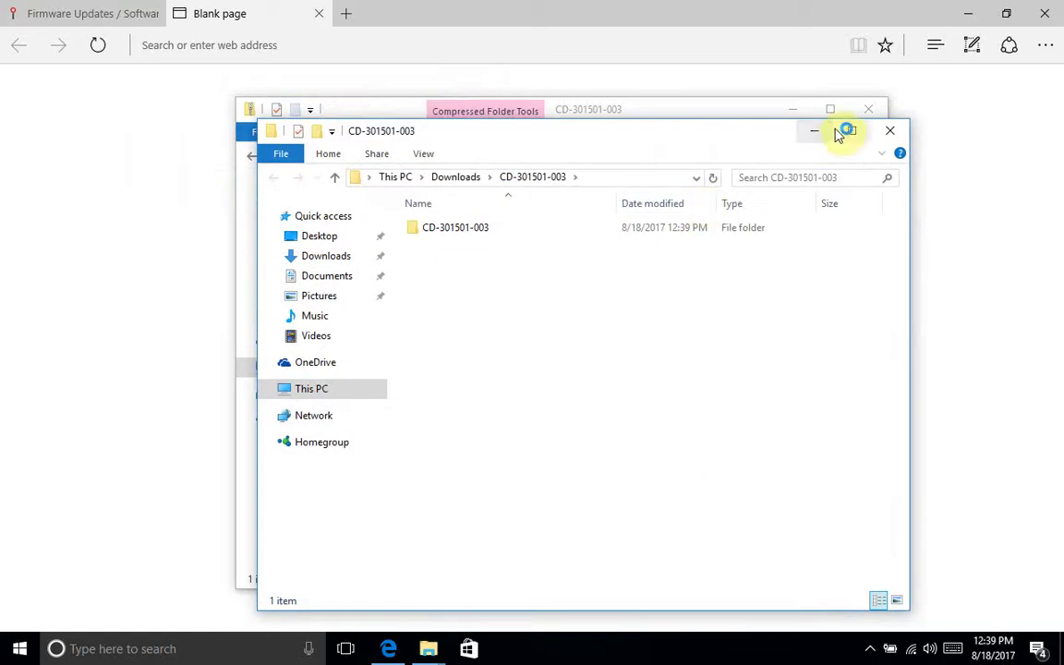
{"action": "left_click", "coordinate": [866, 112]}
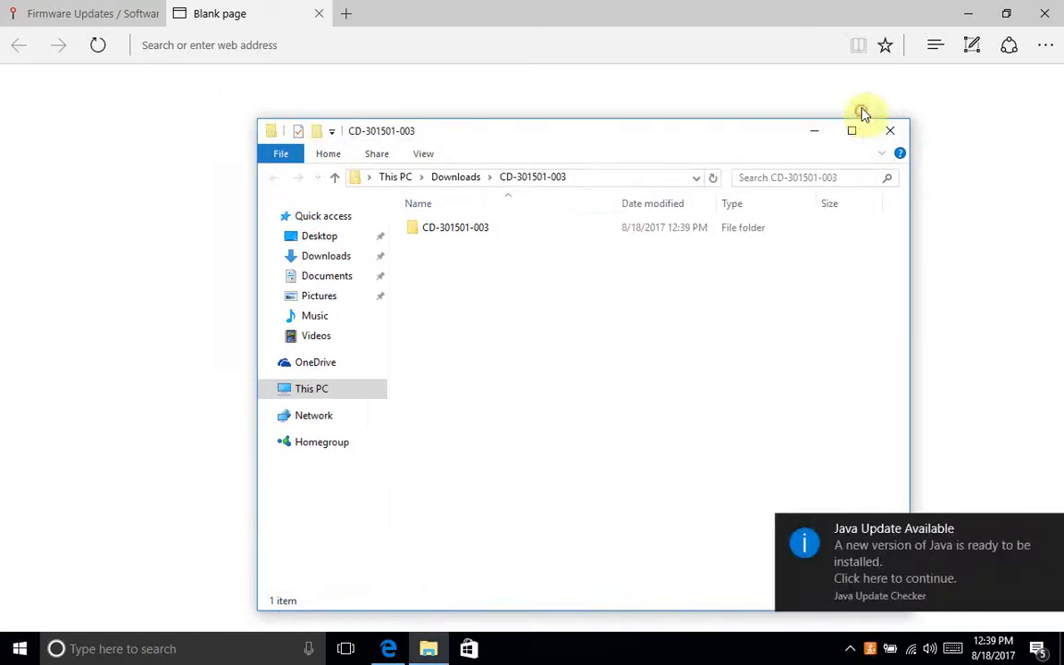
Step: Open the extracted Driver folder, close all Edge tabs, and select CP210xVCPInstaller_x64
{"action": "double_click", "coordinate": [440, 227]}
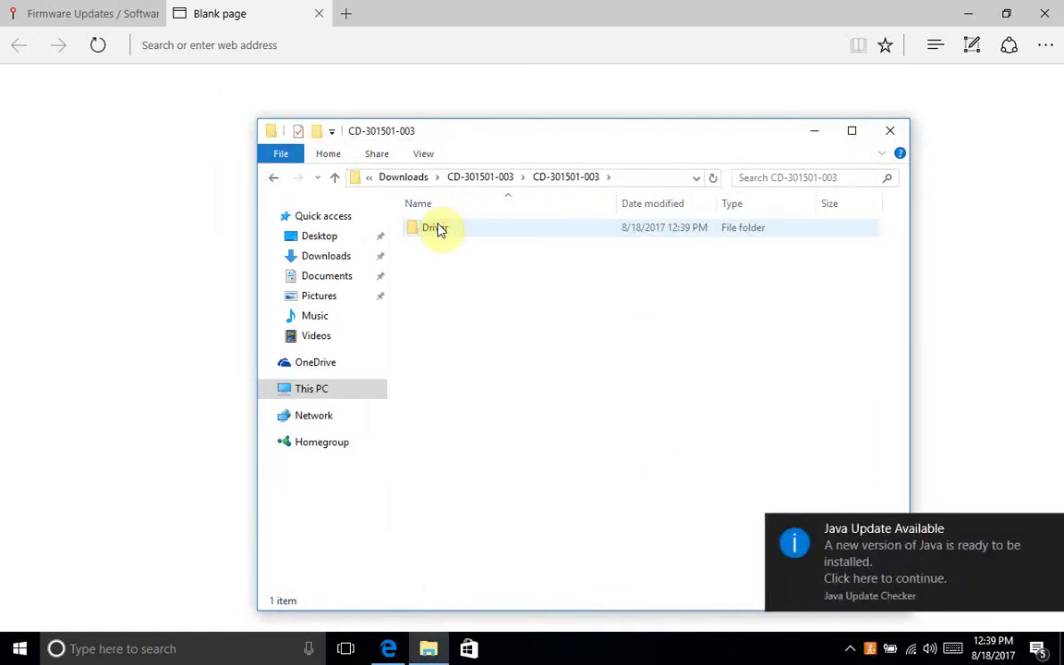
{"action": "double_click", "coordinate": [437, 231]}
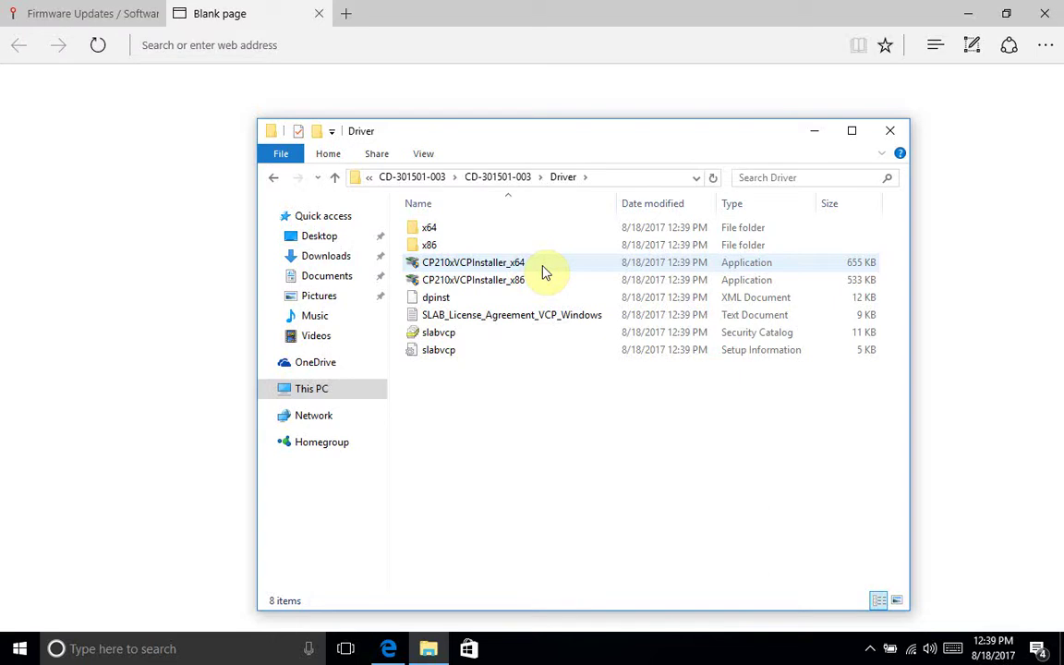
{"action": "left_click", "coordinate": [1046, 11]}
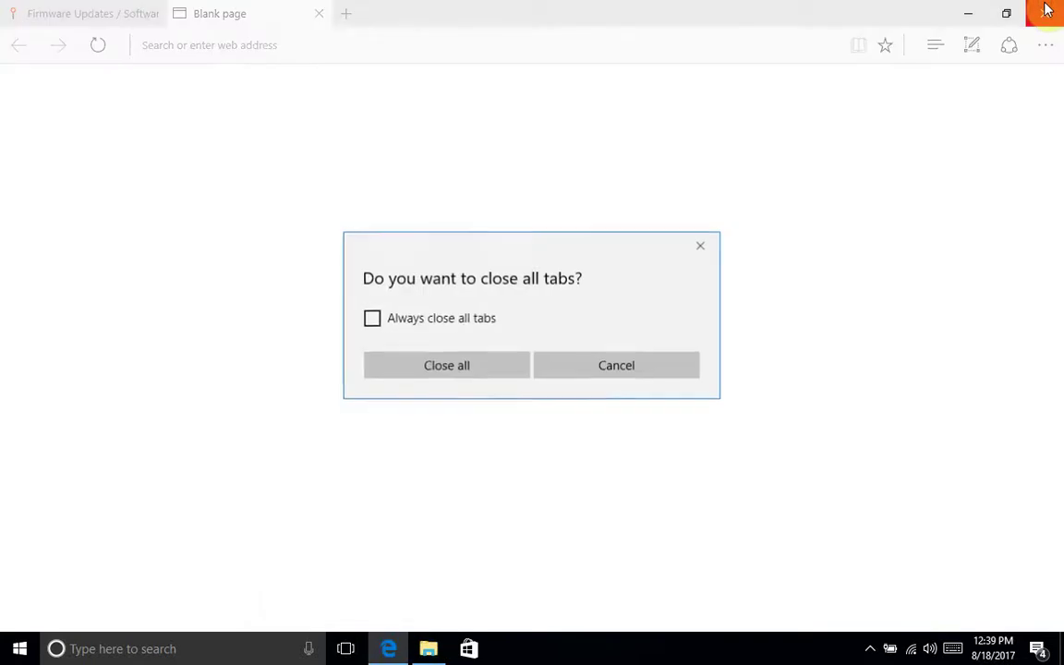
{"action": "left_click", "coordinate": [466, 371]}
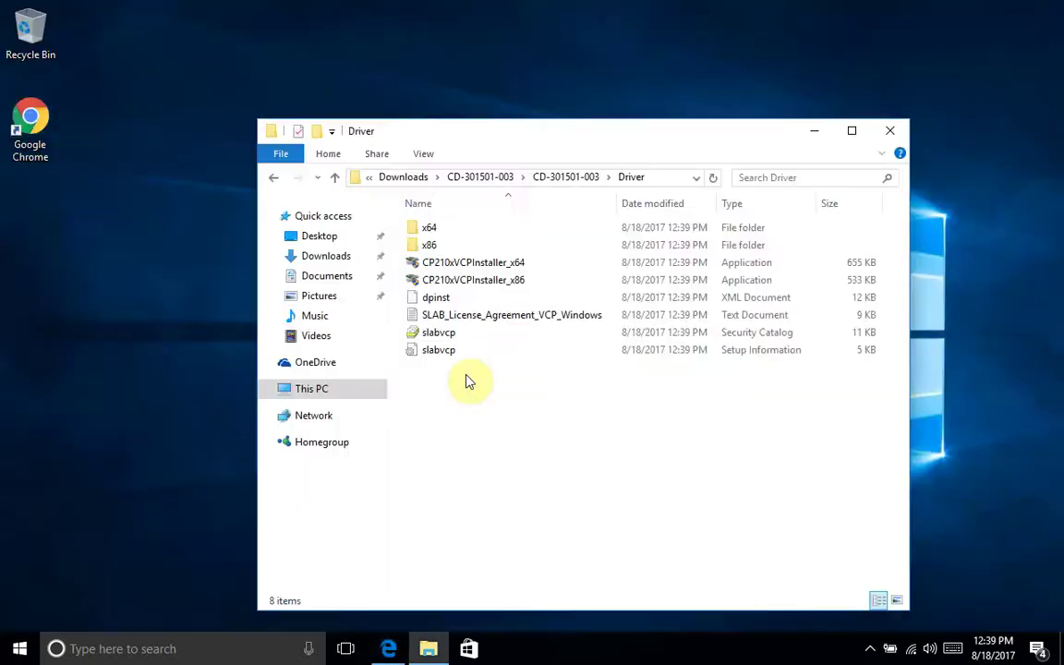
{"action": "left_click", "coordinate": [455, 267]}
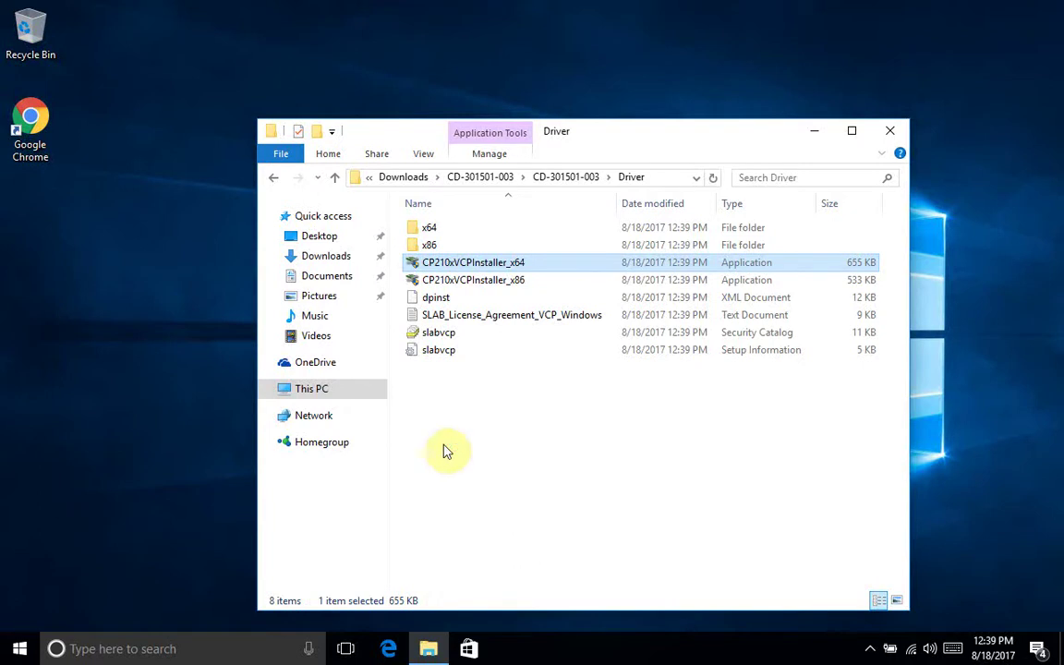
Step: Run CP210xVCPInstaller_x64, accept the licence agreement, and finish installing the CP210x driver
{"action": "key", "text": "Return"}
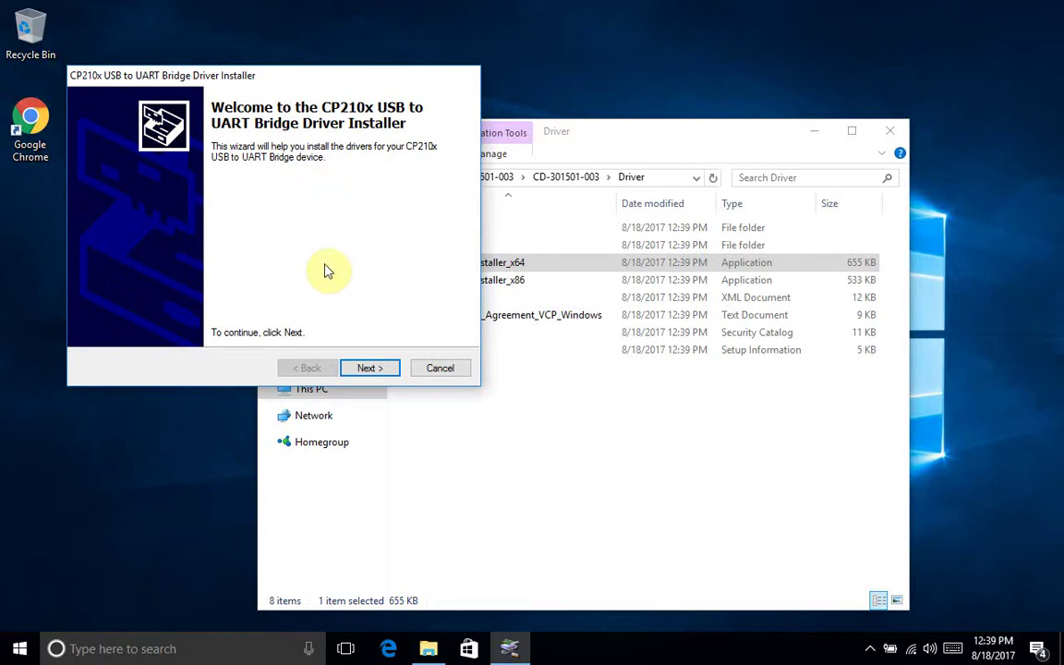
{"action": "left_click", "coordinate": [369, 370]}
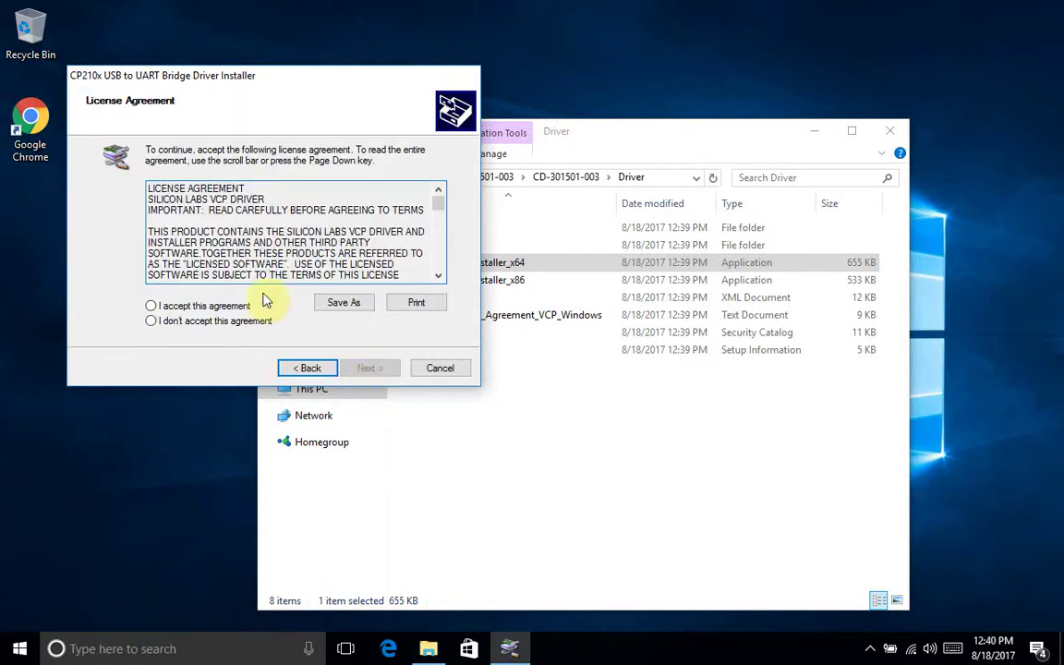
{"action": "left_click", "coordinate": [157, 305]}
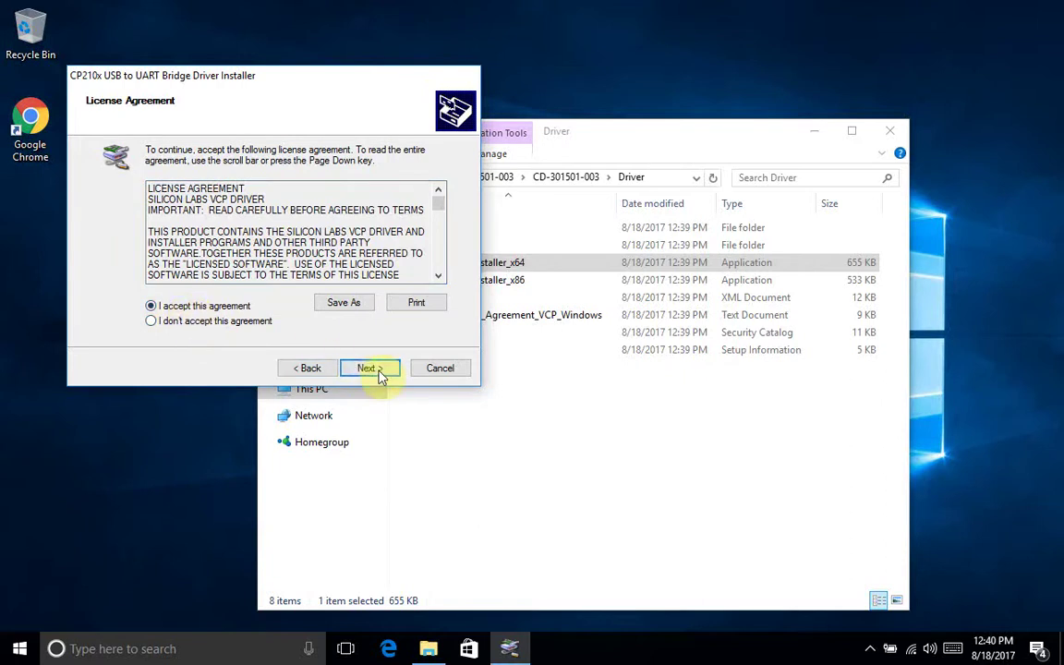
{"action": "left_click", "coordinate": [369, 368]}
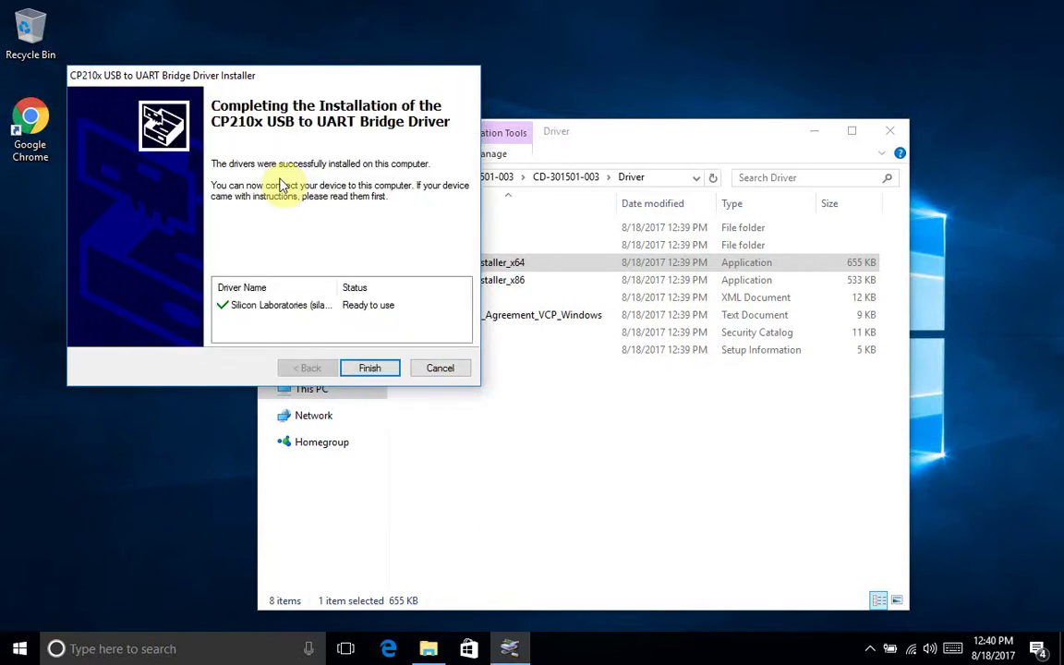
{"action": "left_click", "coordinate": [368, 369]}
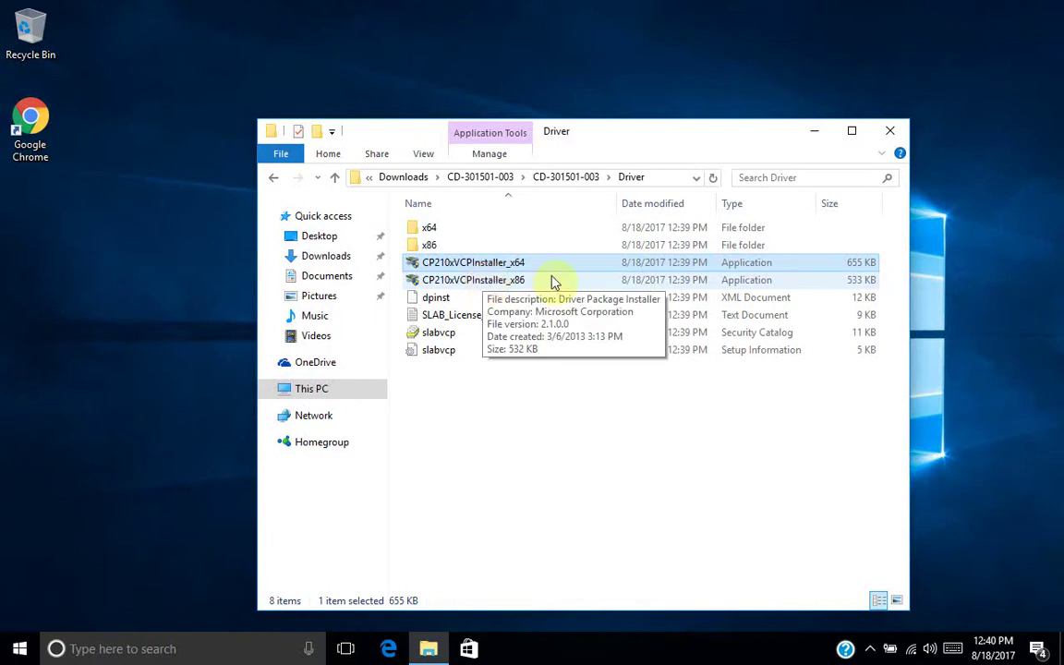
Step: Close the Driver folder window and launch Device Manager by searching devmgmt.msc
{"action": "left_click", "coordinate": [892, 134]}
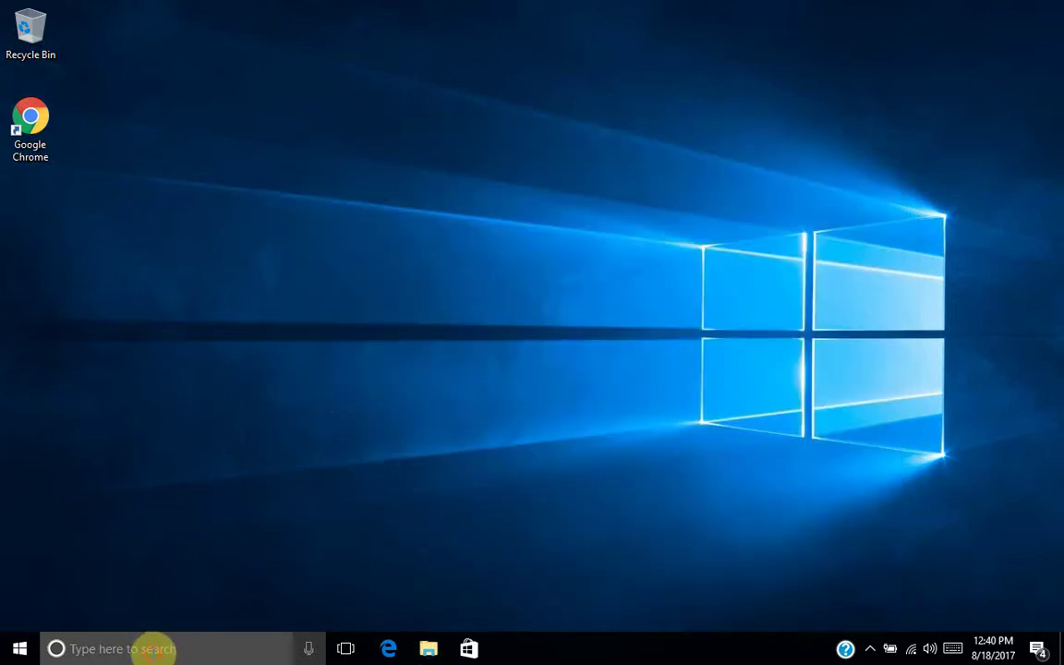
{"action": "left_click", "coordinate": [154, 649]}
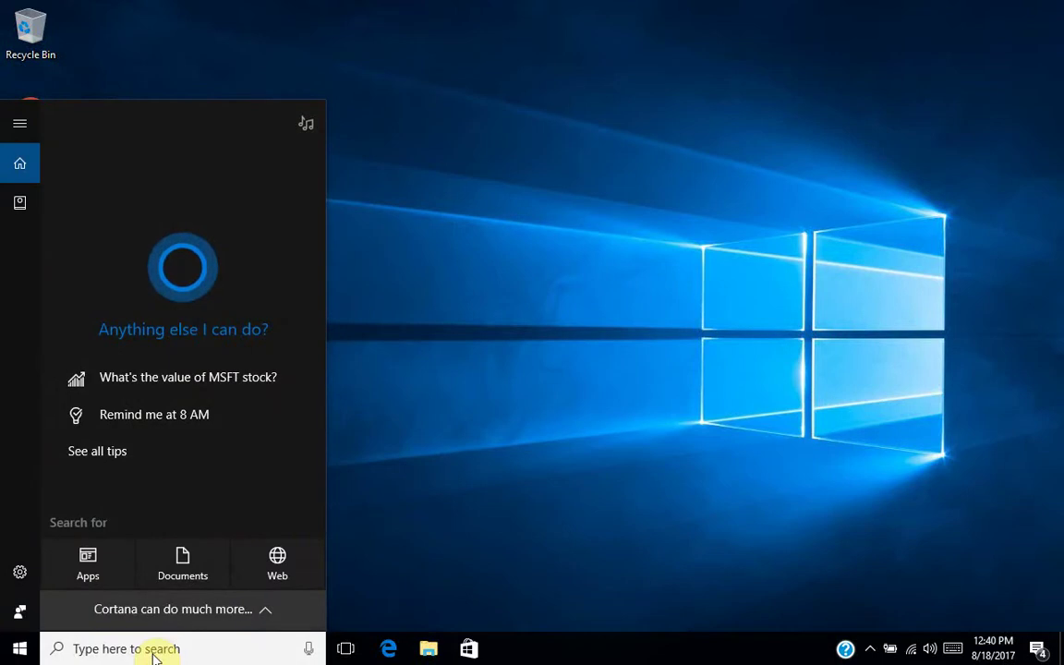
{"action": "type", "text": "de"}
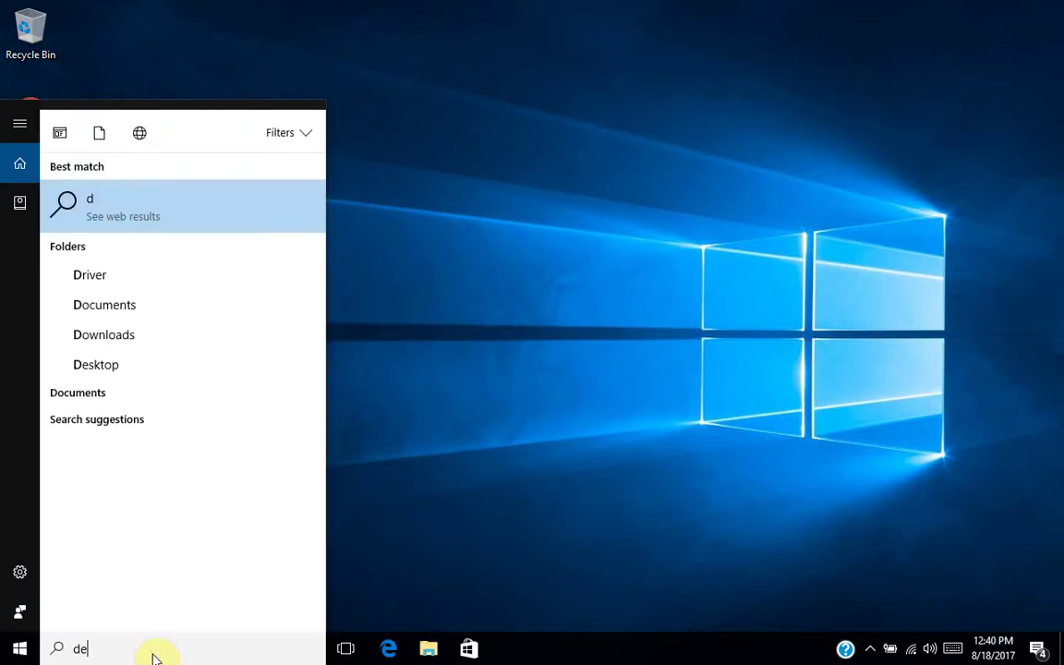
{"action": "type", "text": "vmgmt"}
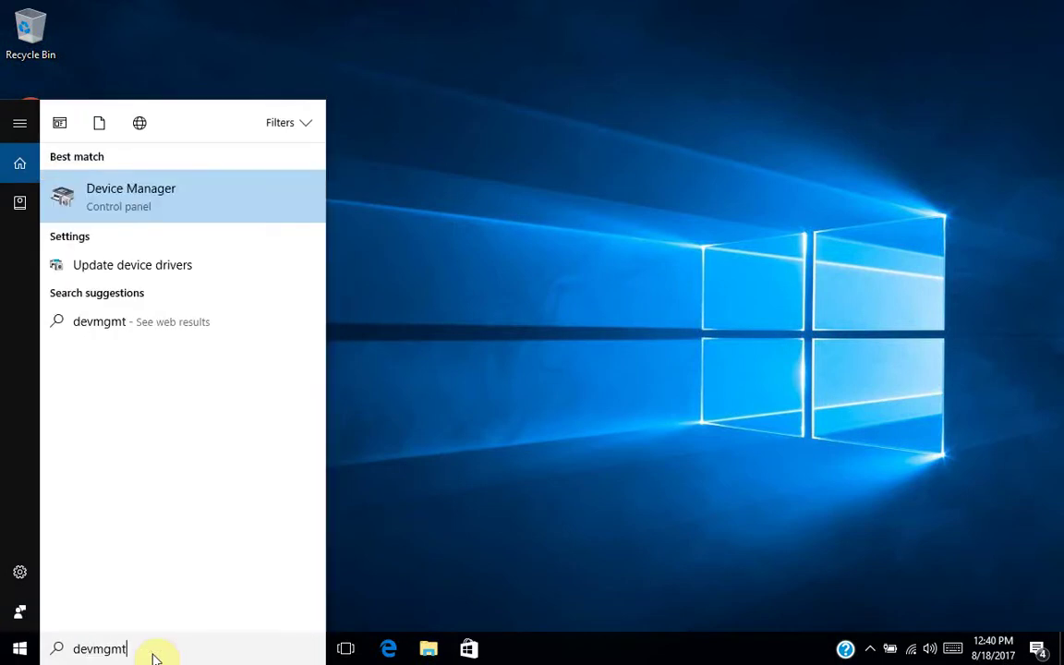
{"action": "type", "text": ".msc"}
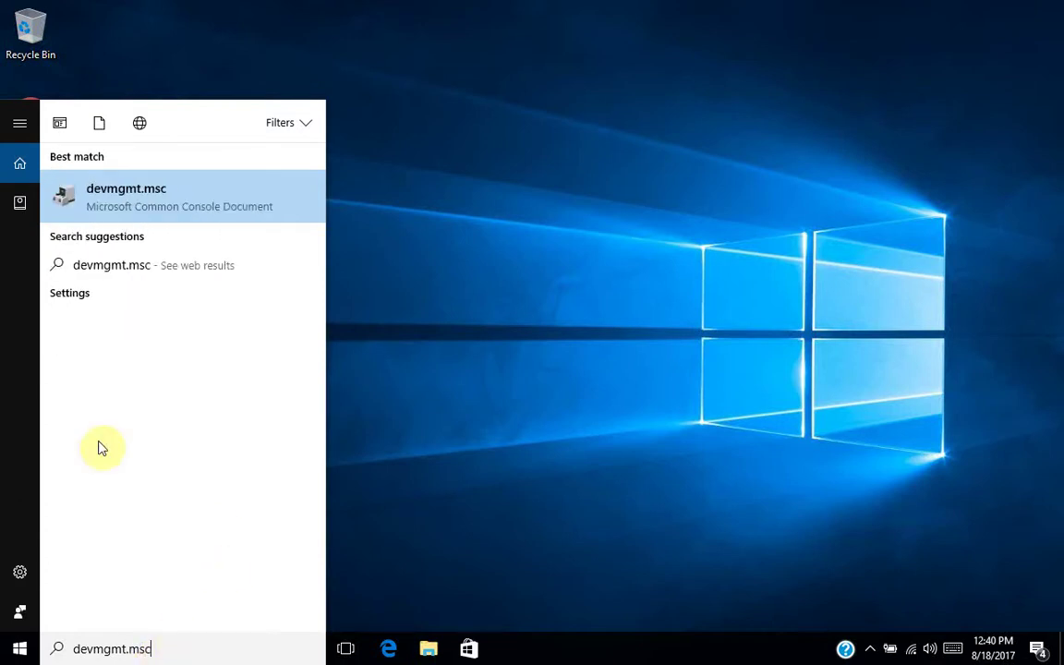
{"action": "left_click", "coordinate": [143, 200]}
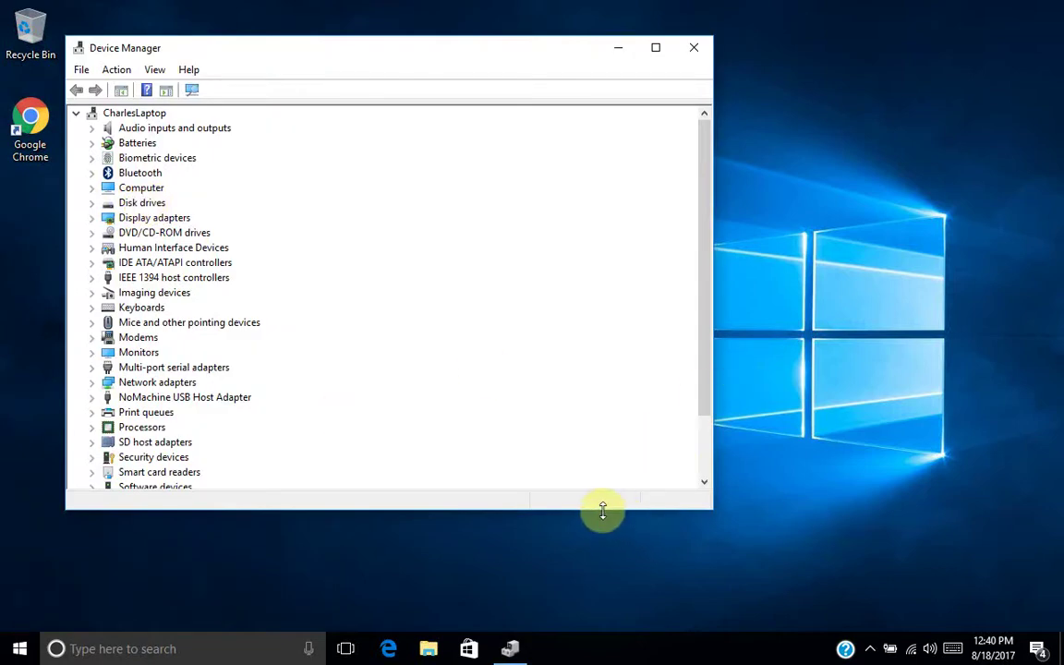
Step: Enlarge the Device Manager window, expand Ports (COM & LPT), and select the CP210x COM8 bridge
{"action": "left_click_drag", "start_coordinate": [602, 510], "coordinate": [590, 596]}
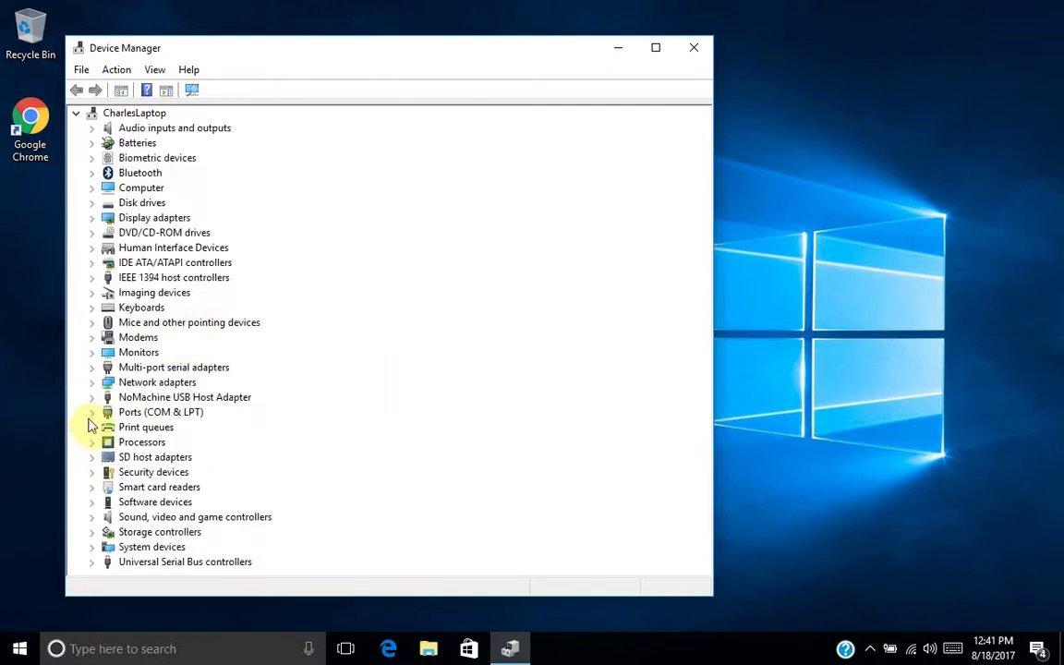
{"action": "left_click", "coordinate": [92, 412]}
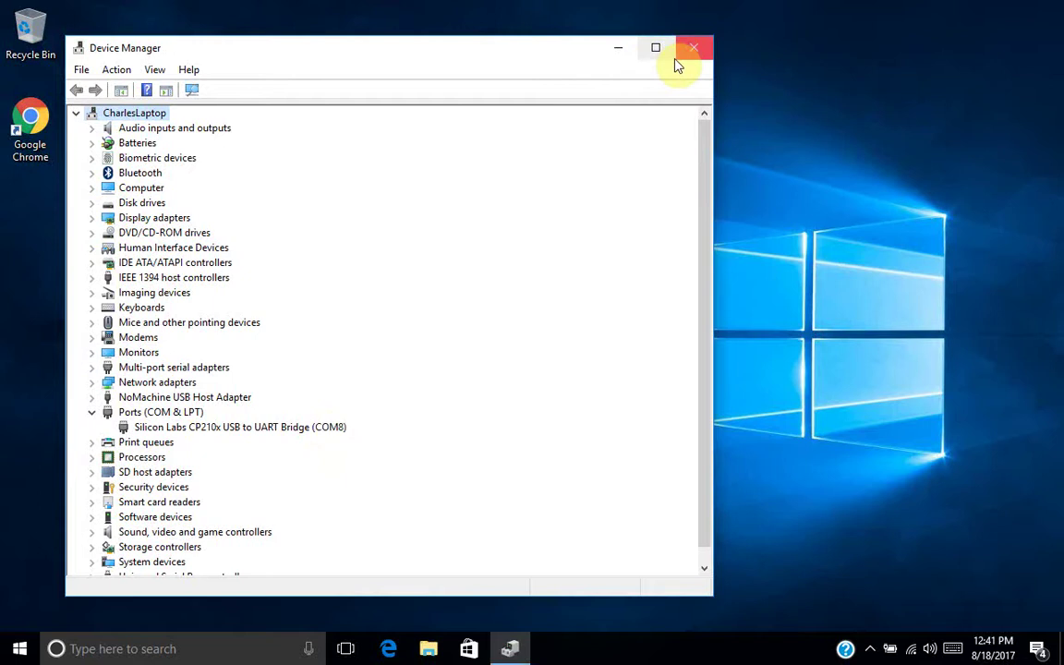
{"action": "left_click", "coordinate": [215, 429]}
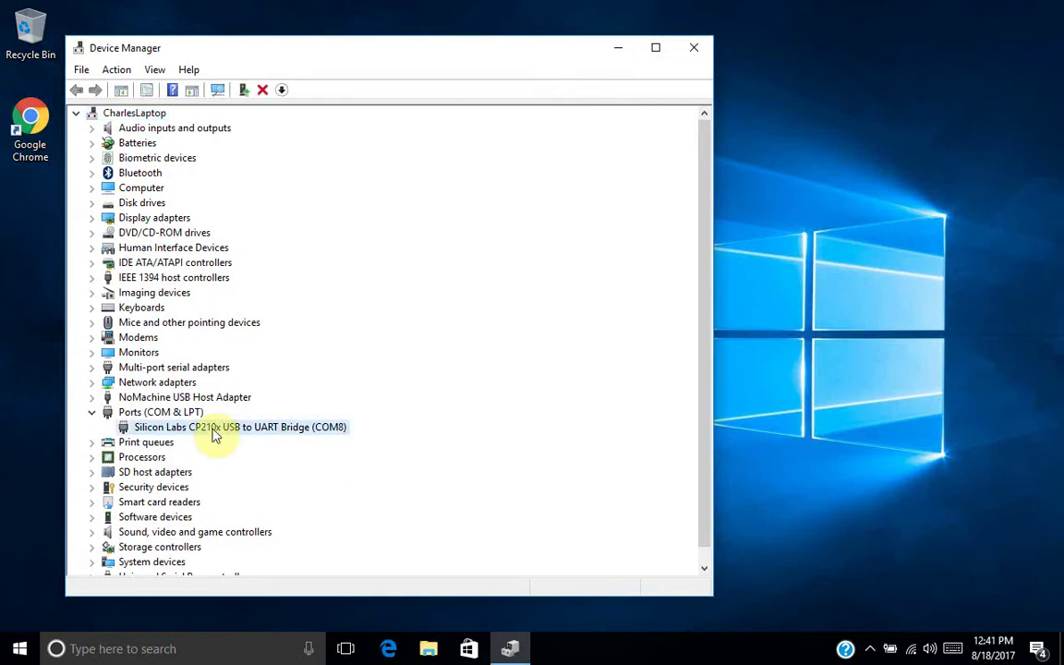
Step: Start the COM8 bridge's driver update by browsing this computer, with the search path set to c:
{"action": "right_click", "coordinate": [214, 433]}
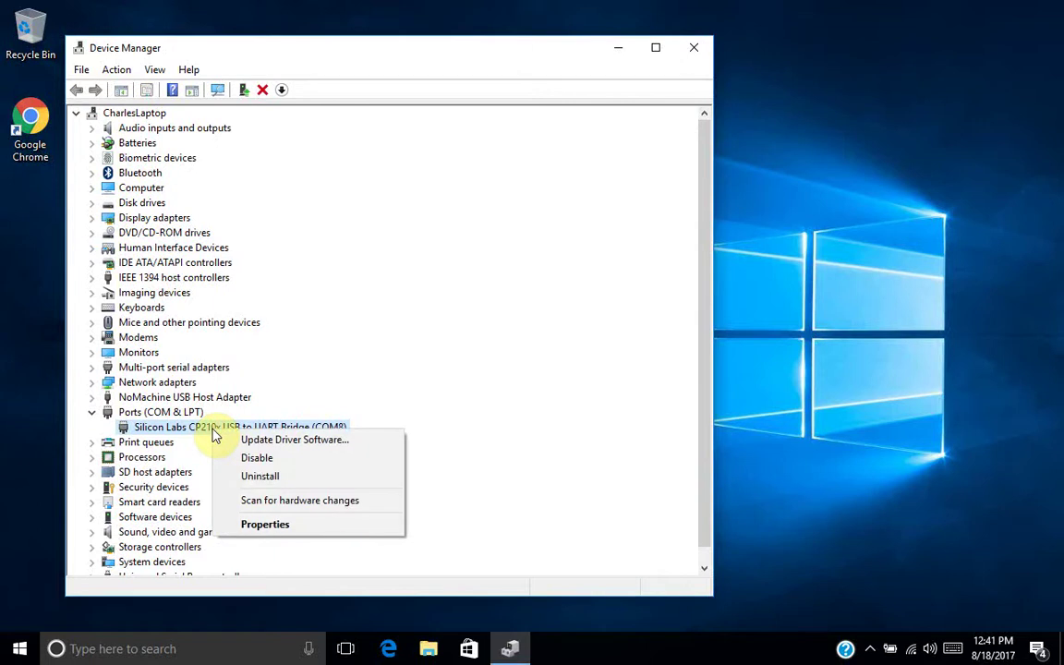
{"action": "left_click", "coordinate": [274, 441]}
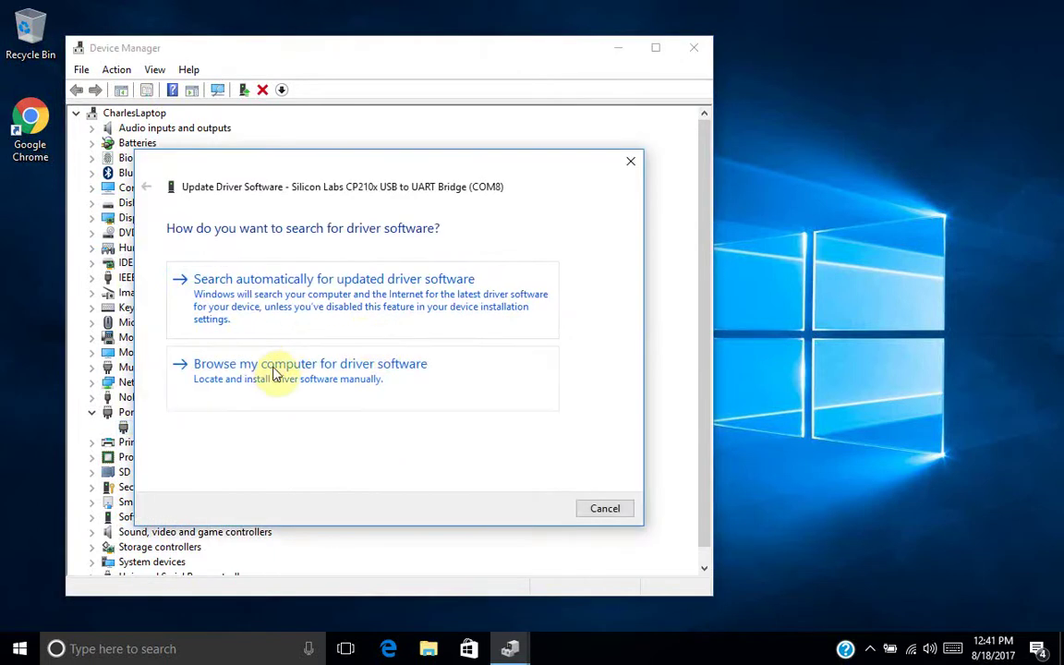
{"action": "left_click", "coordinate": [273, 372]}
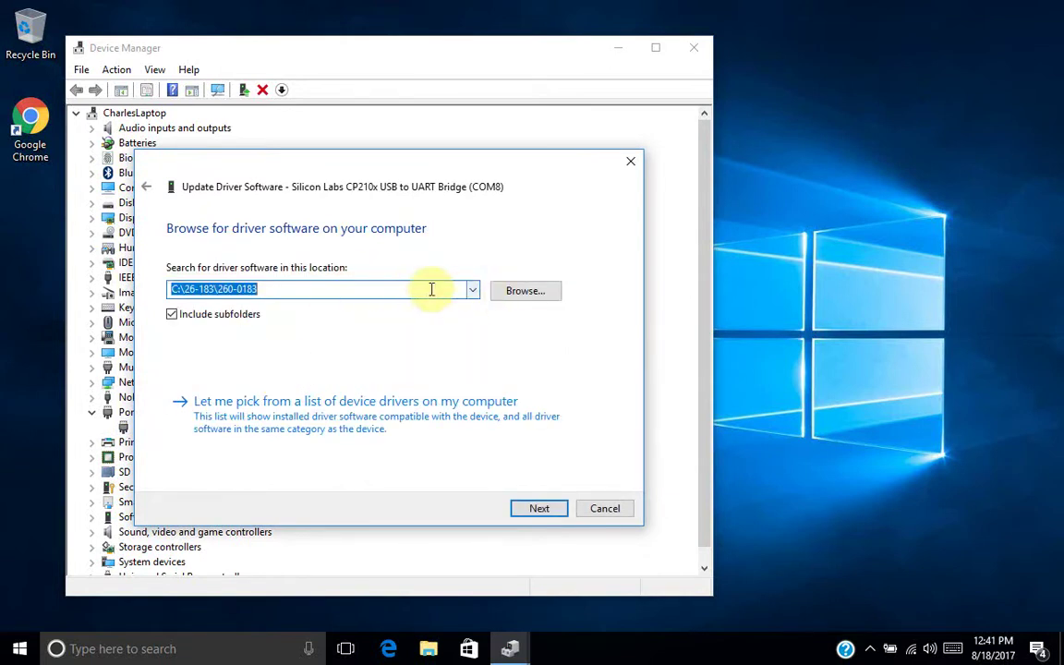
{"action": "key", "text": "BackSpace"}
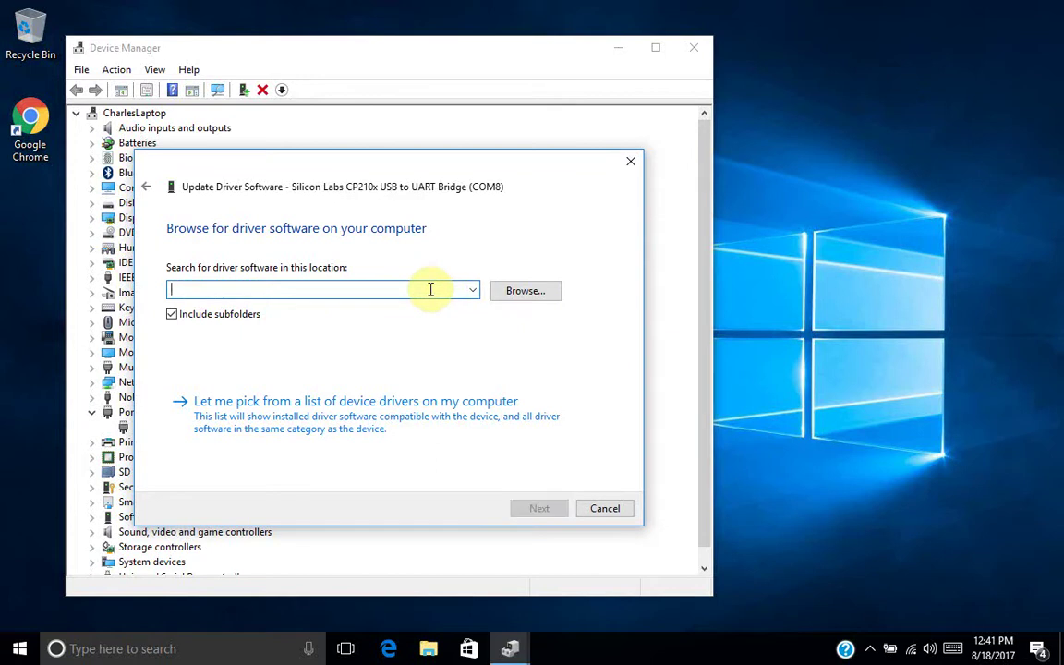
{"action": "type", "text": "c:"}
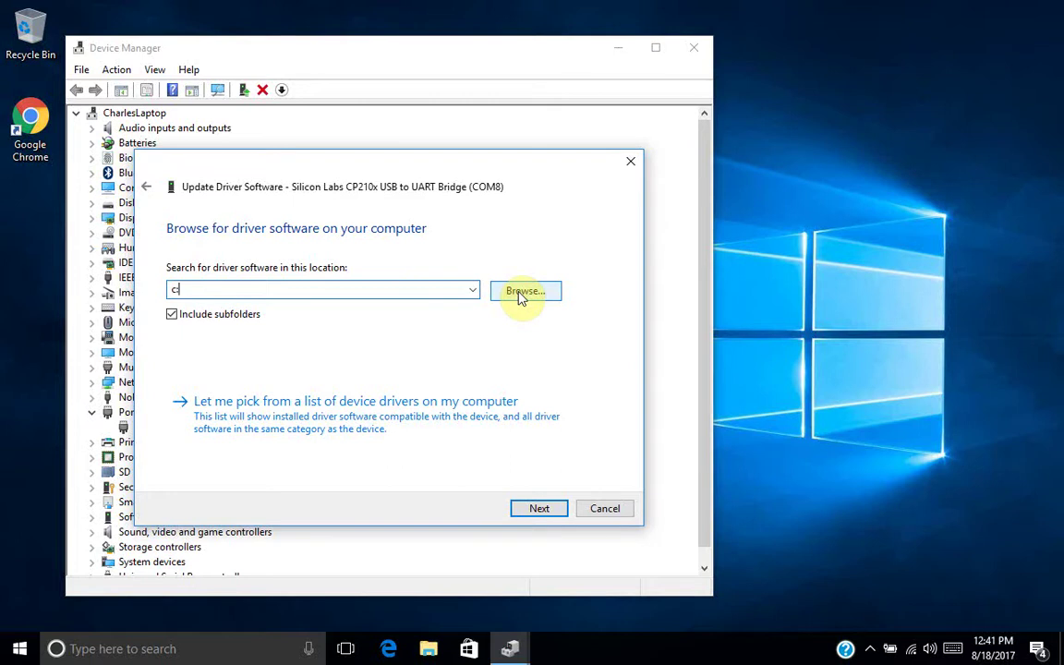
Step: Search Downloads\CD-301501-003\Driver for a driver and close the 'already installed' result
{"action": "left_click", "coordinate": [522, 292]}
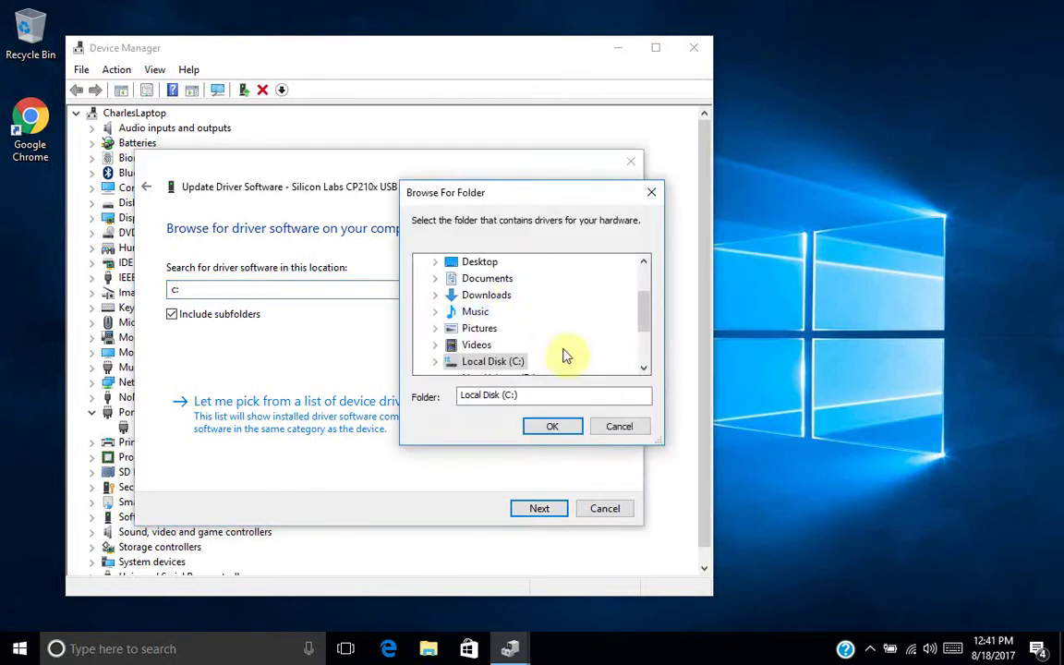
{"action": "left_click", "coordinate": [435, 297]}
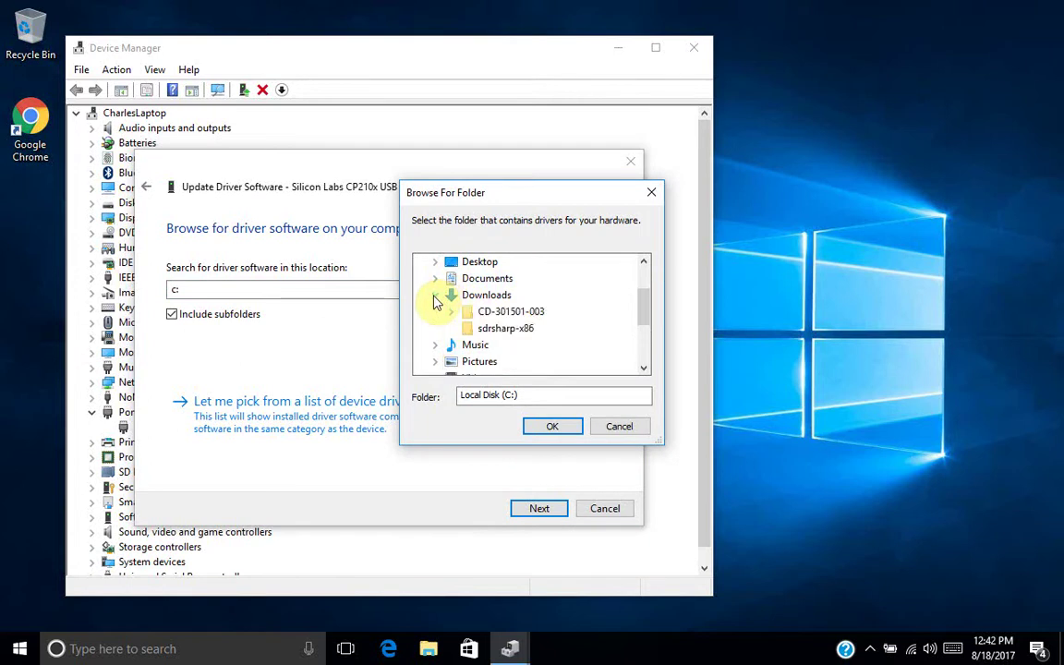
{"action": "double_click", "coordinate": [502, 315]}
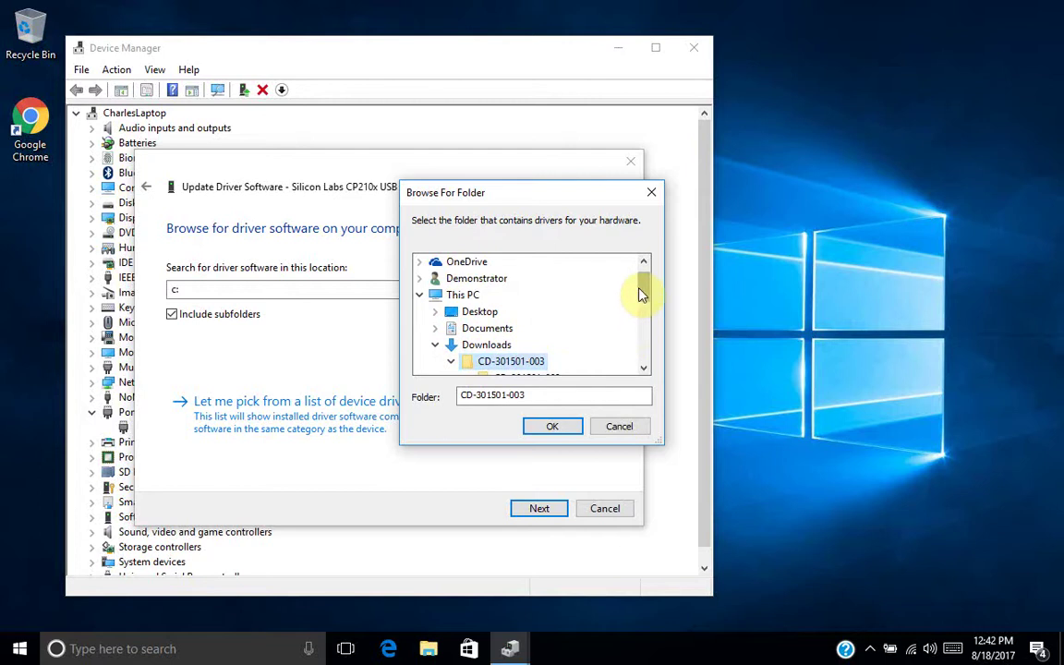
{"action": "left_click_drag", "start_coordinate": [643, 295], "coordinate": [644, 311]}
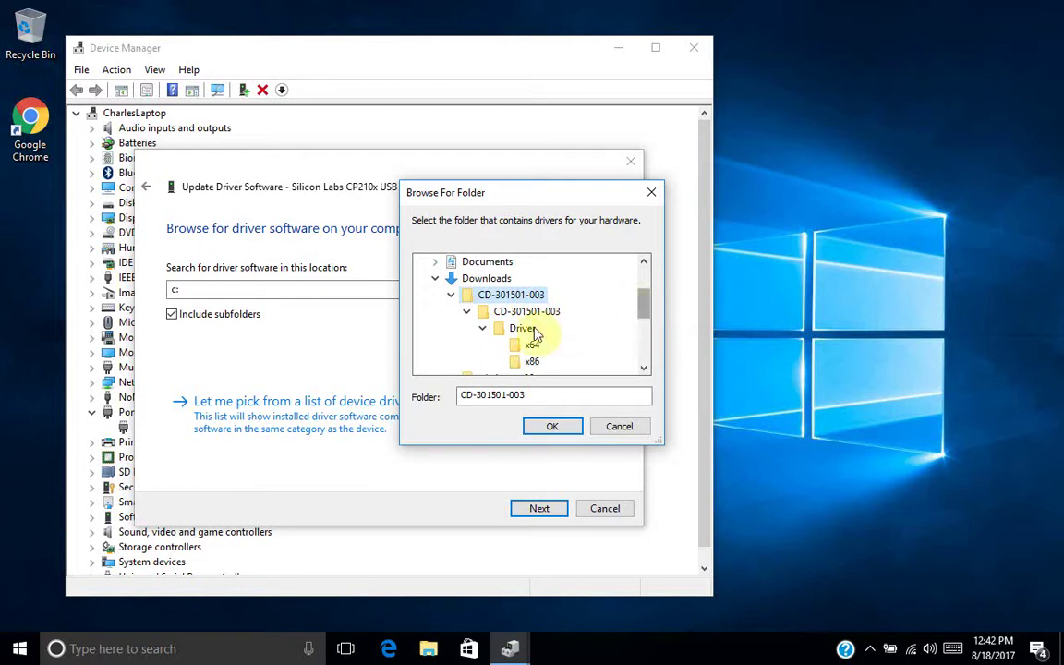
{"action": "left_click", "coordinate": [523, 331]}
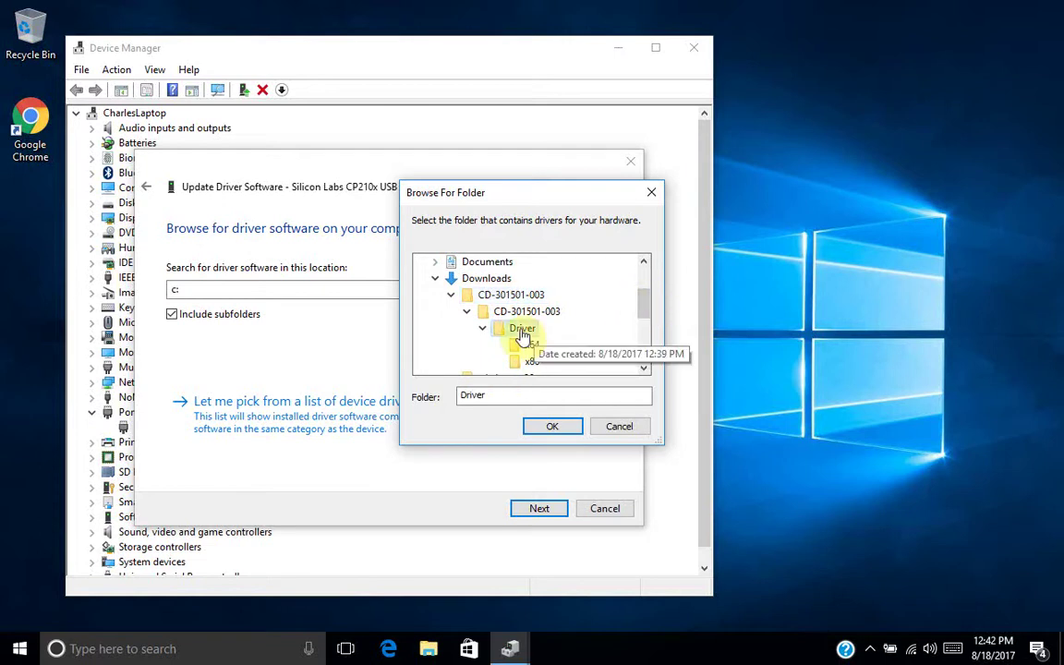
{"action": "left_click", "coordinate": [548, 429]}
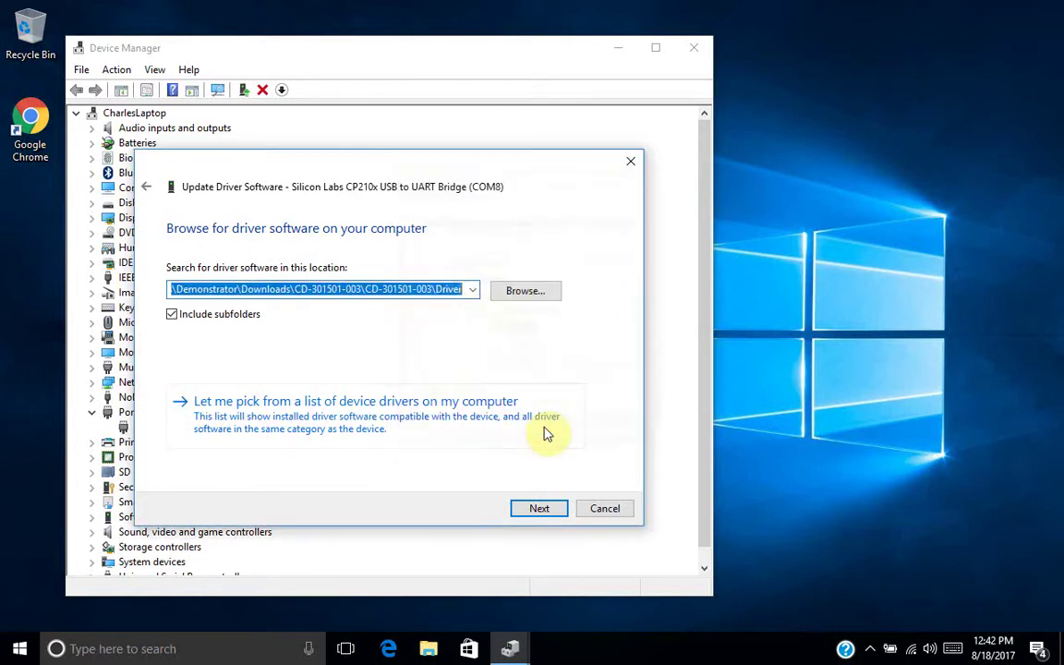
{"action": "left_click", "coordinate": [540, 511]}
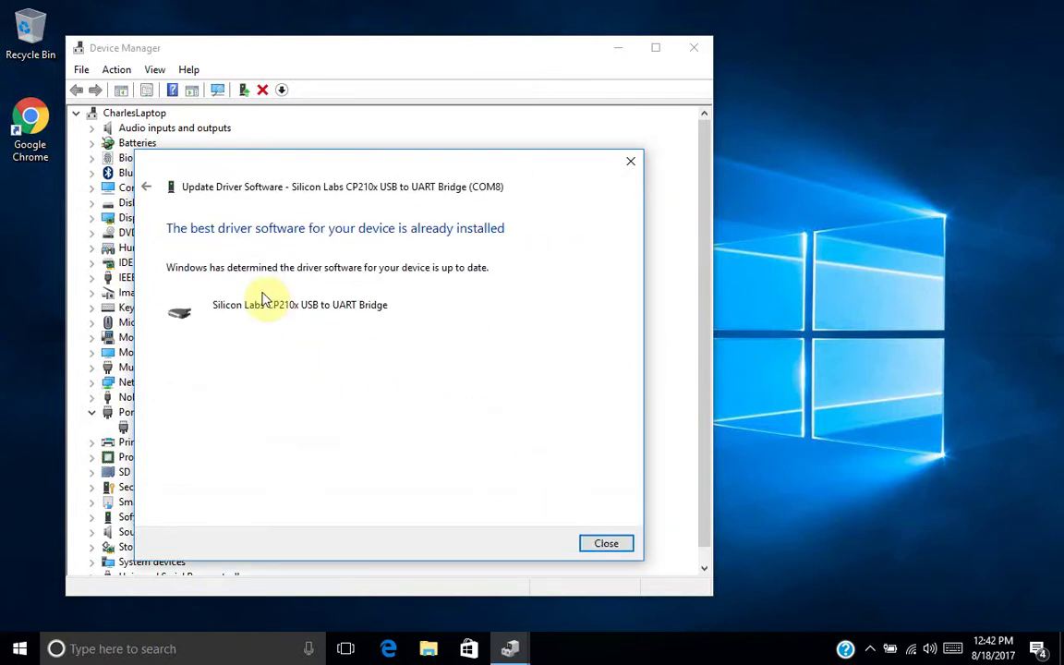
{"action": "left_click", "coordinate": [603, 545]}
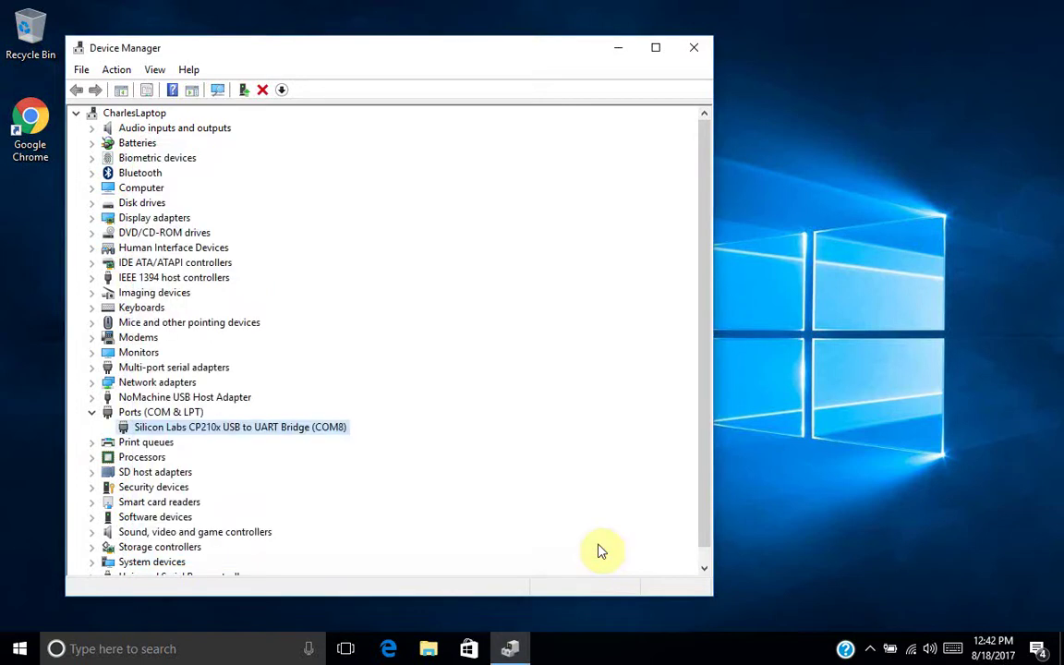
Step: Reopen the CP210x bridge's driver update and choose to pick from the compatible driver list
{"action": "right_click", "coordinate": [230, 433]}
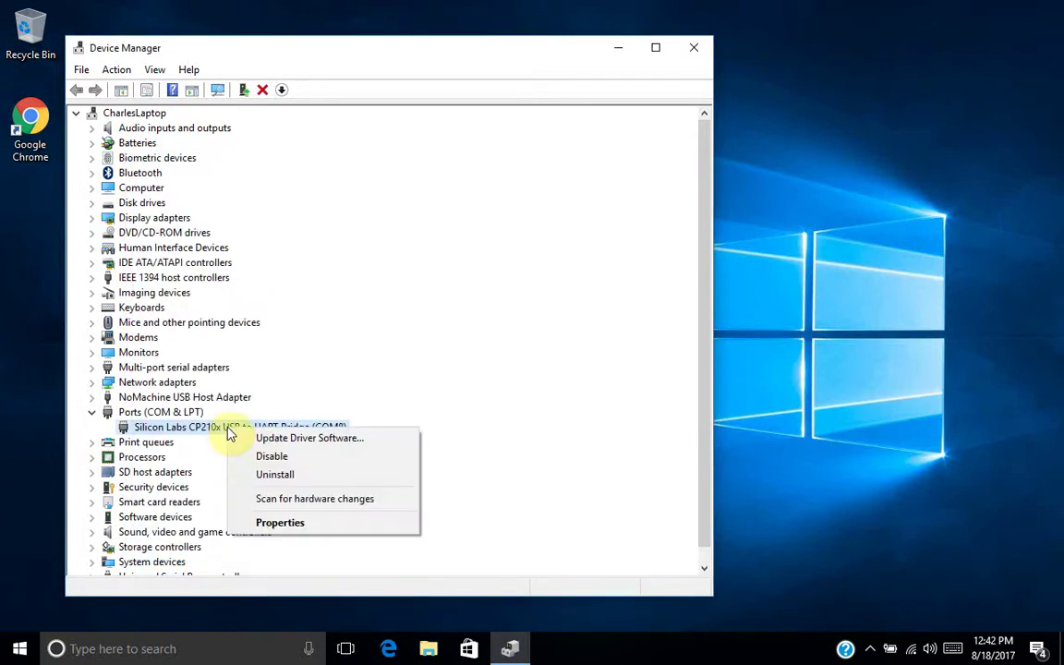
{"action": "left_click", "coordinate": [319, 440]}
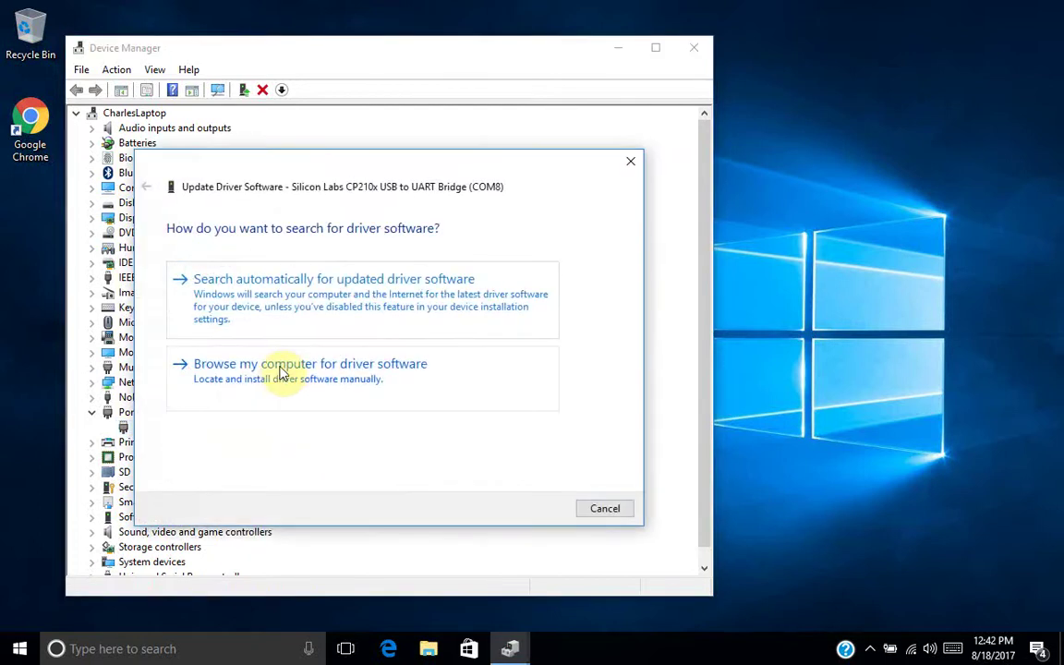
{"action": "left_click", "coordinate": [285, 369]}
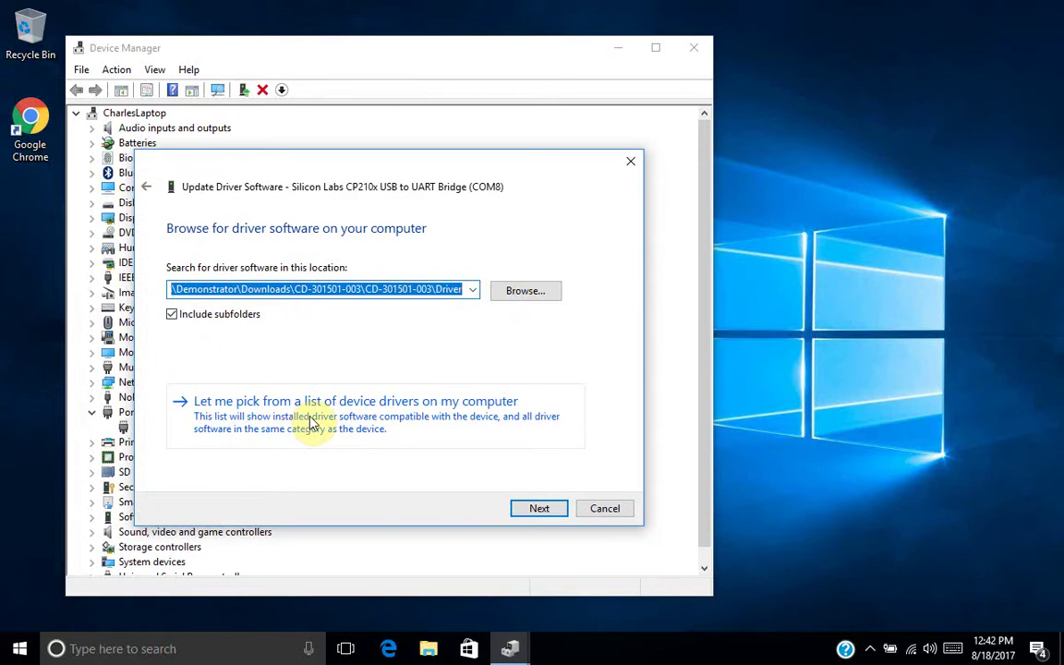
{"action": "left_click", "coordinate": [369, 431]}
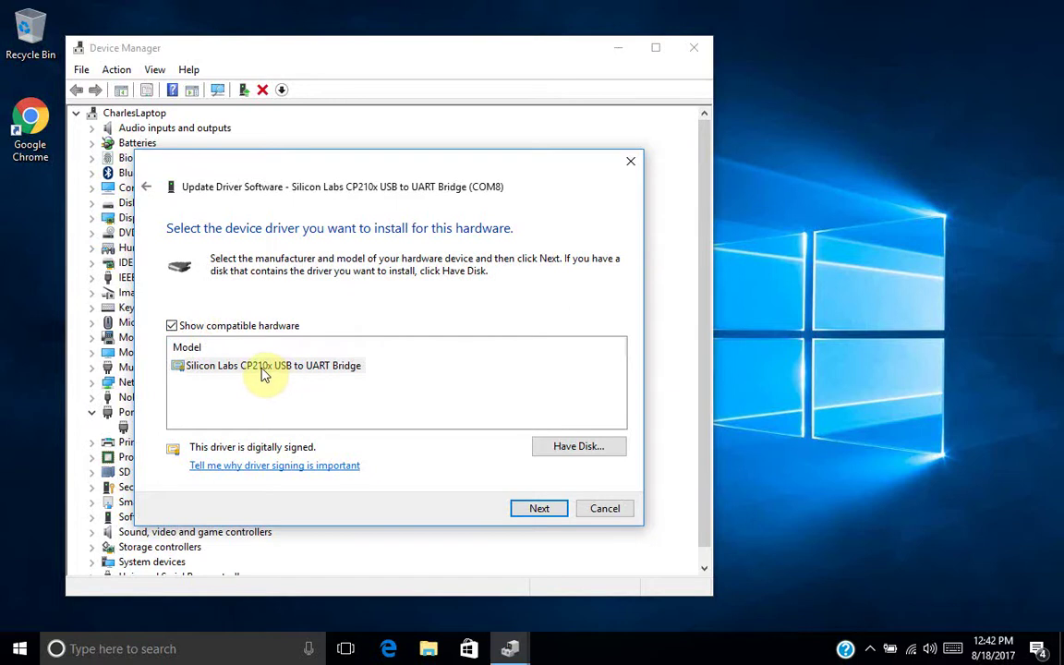
Step: Via Have Disk, browse from C:\ through Users and Downloads to CD-301501-003\Driver and choose slabvcp.inf
{"action": "left_click", "coordinate": [580, 448]}
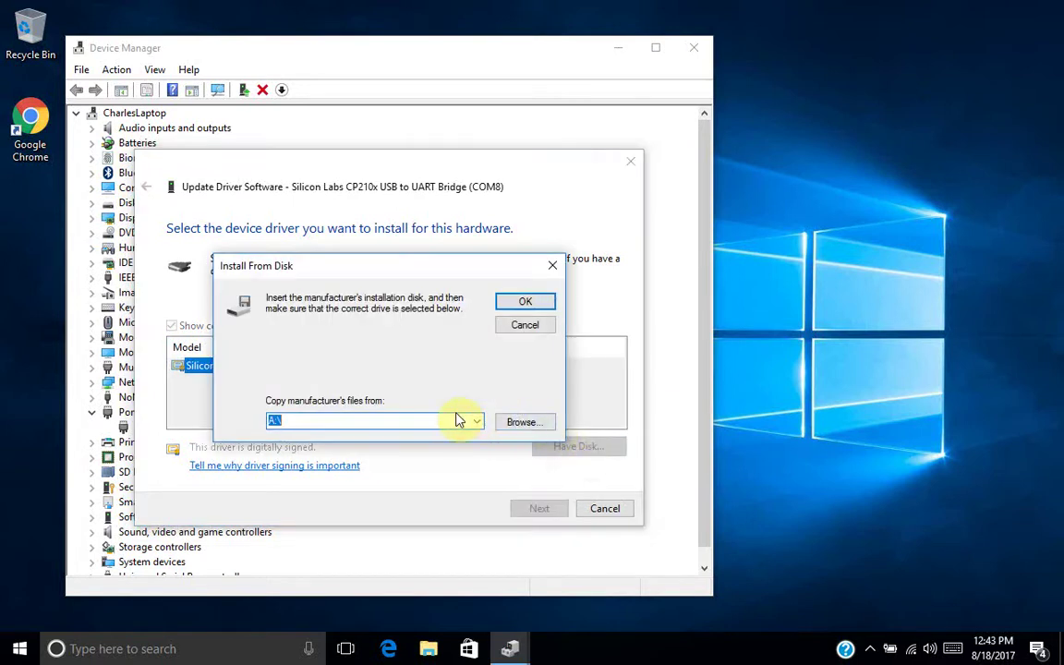
{"action": "type", "text": "c:\\"}
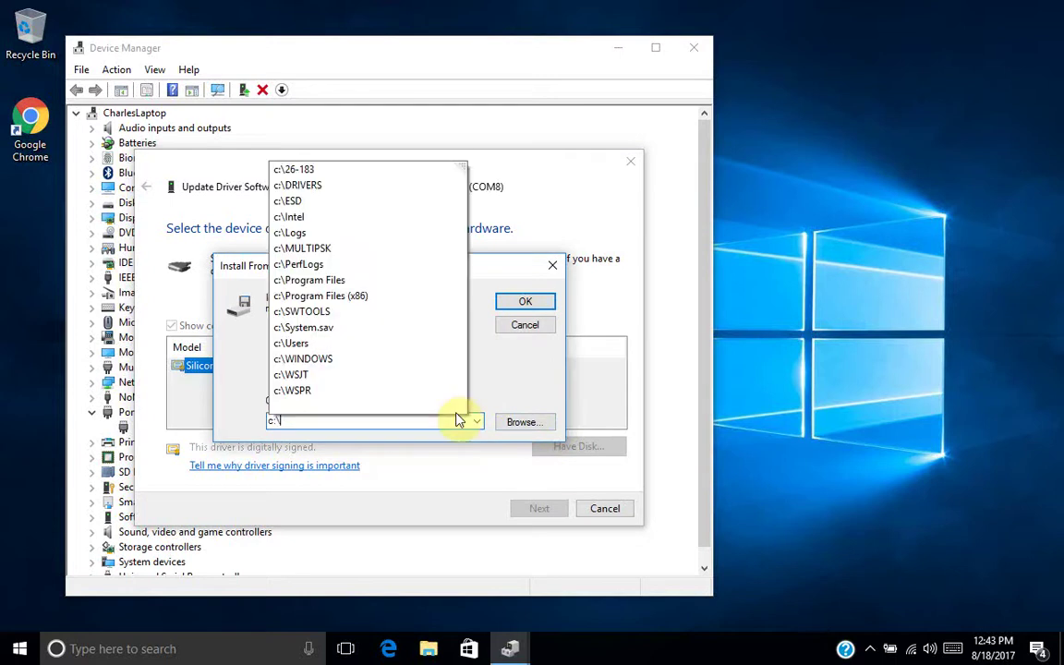
{"action": "left_click", "coordinate": [522, 422]}
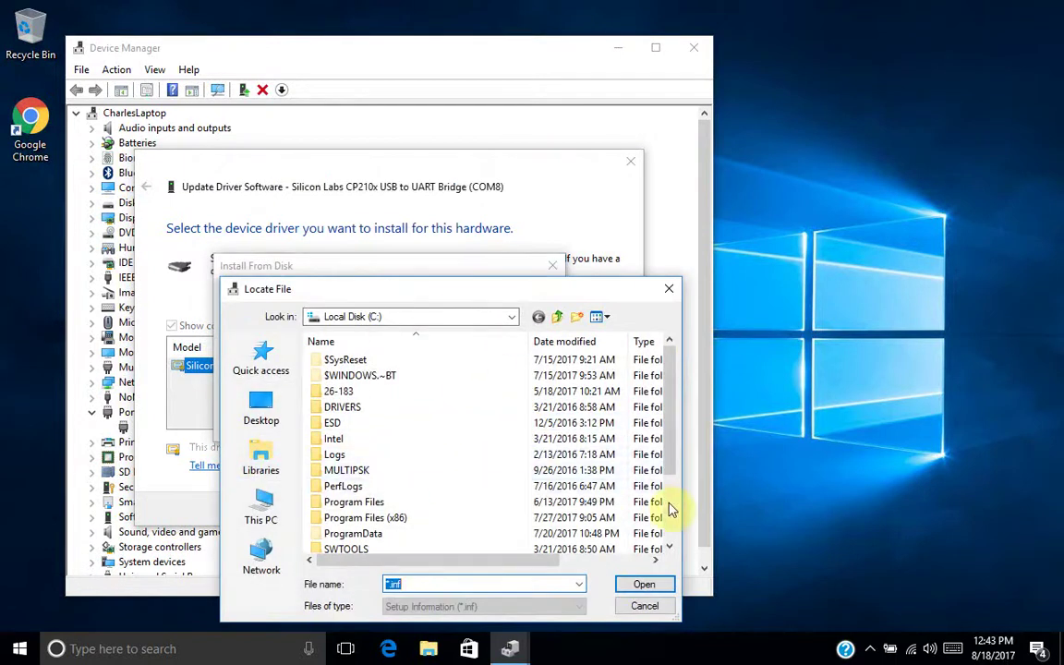
{"action": "scroll", "coordinate": [671, 509], "scroll_direction": "down", "scroll_amount": 2}
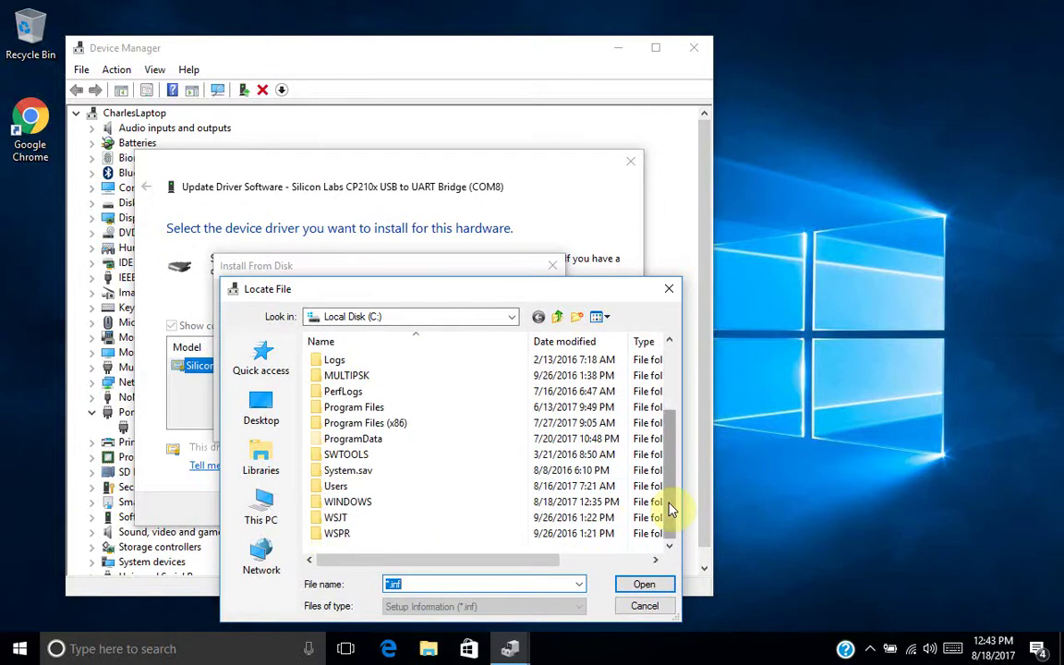
{"action": "double_click", "coordinate": [335, 492]}
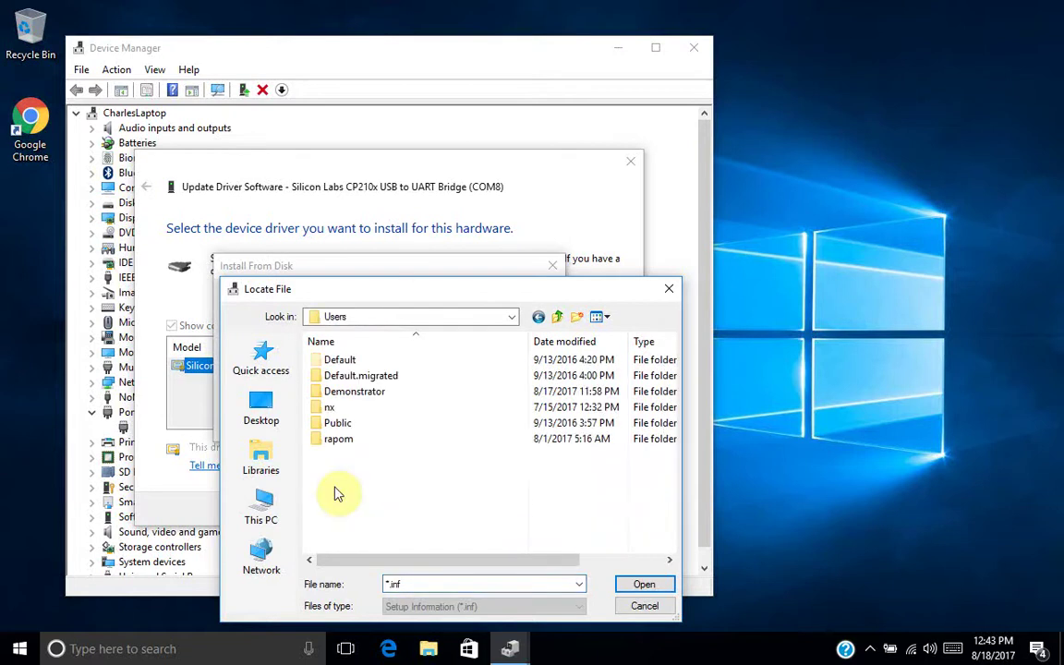
{"action": "double_click", "coordinate": [348, 394]}
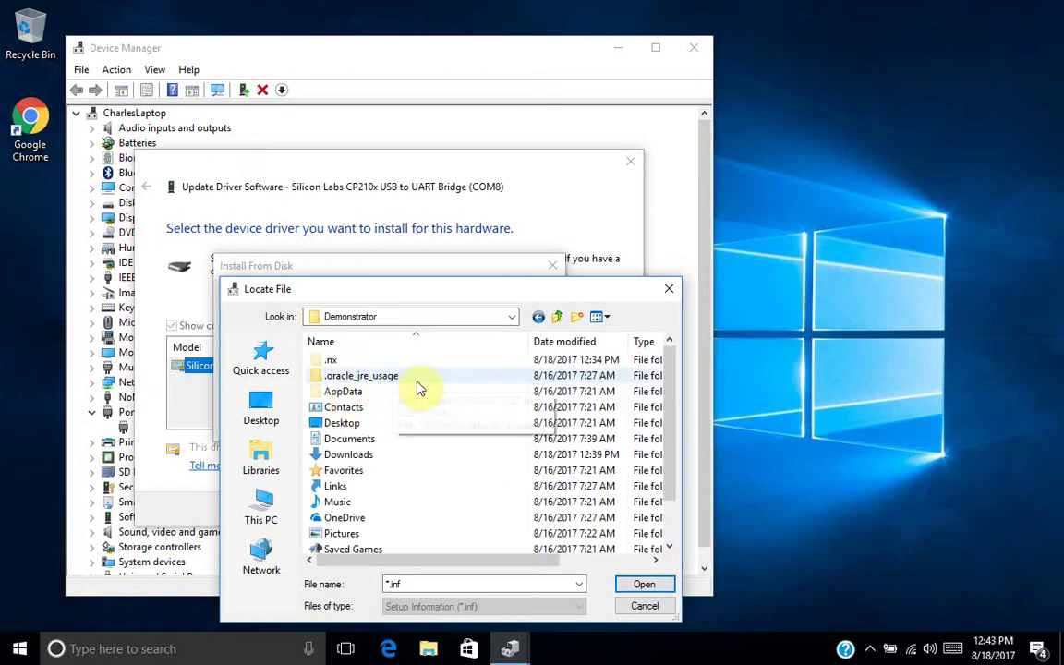
{"action": "left_click", "coordinate": [347, 458]}
{"action": "double_click", "coordinate": [346, 457]}
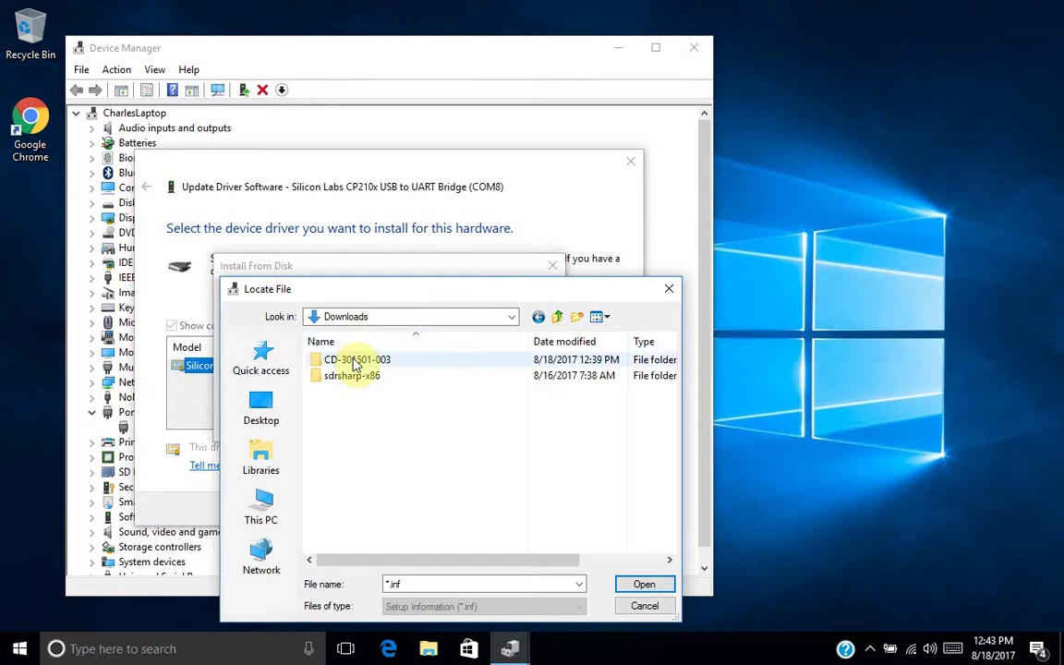
{"action": "double_click", "coordinate": [355, 361]}
{"action": "double_click", "coordinate": [356, 361]}
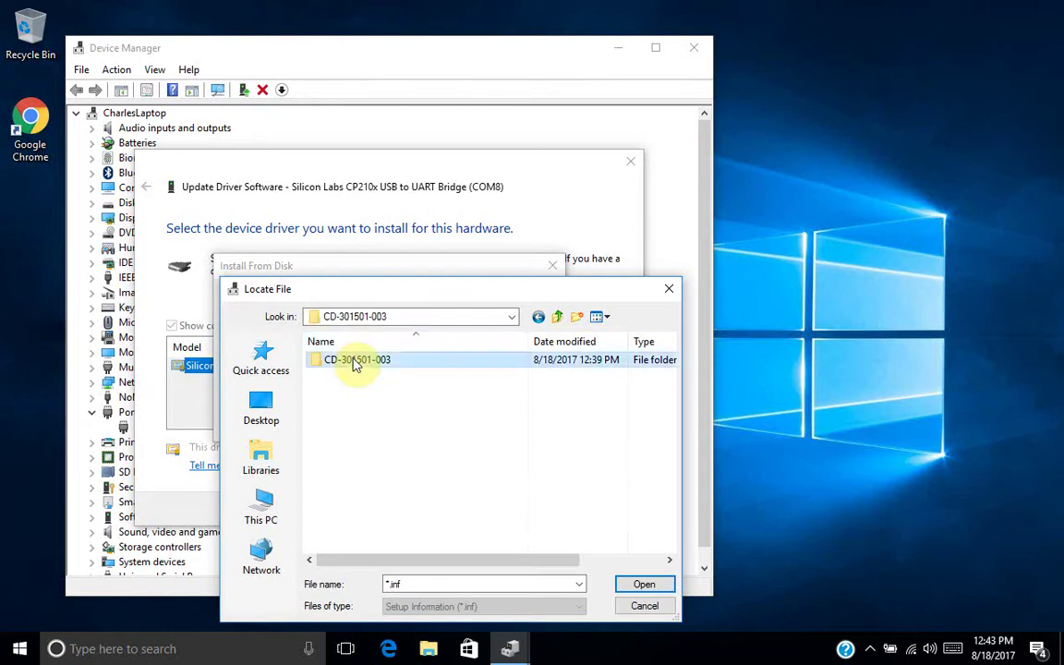
{"action": "double_click", "coordinate": [345, 363]}
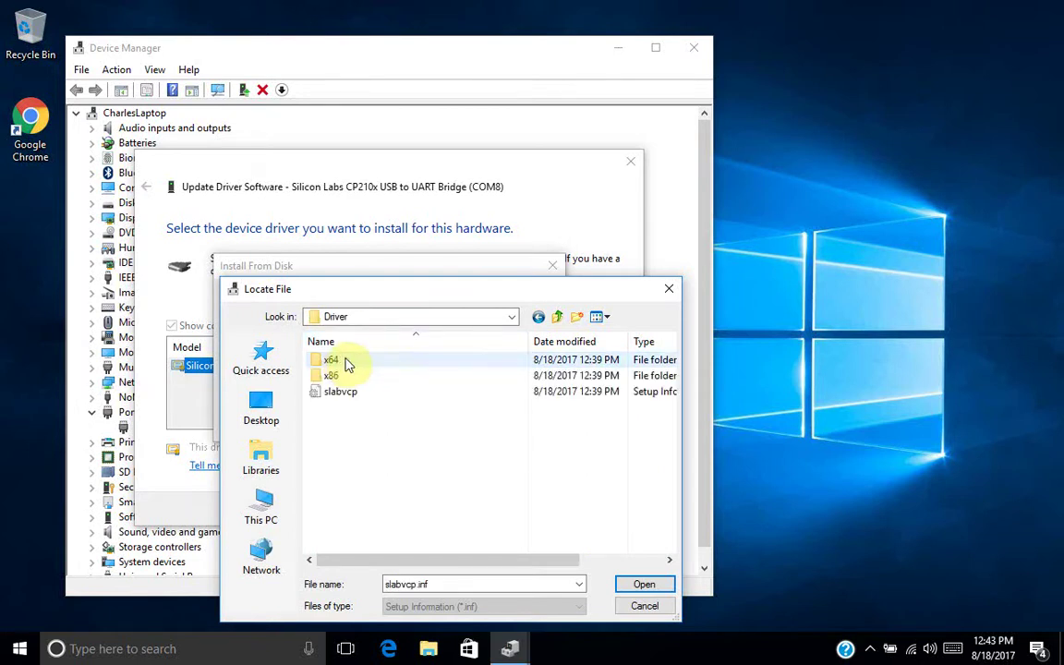
{"action": "left_click", "coordinate": [645, 584]}
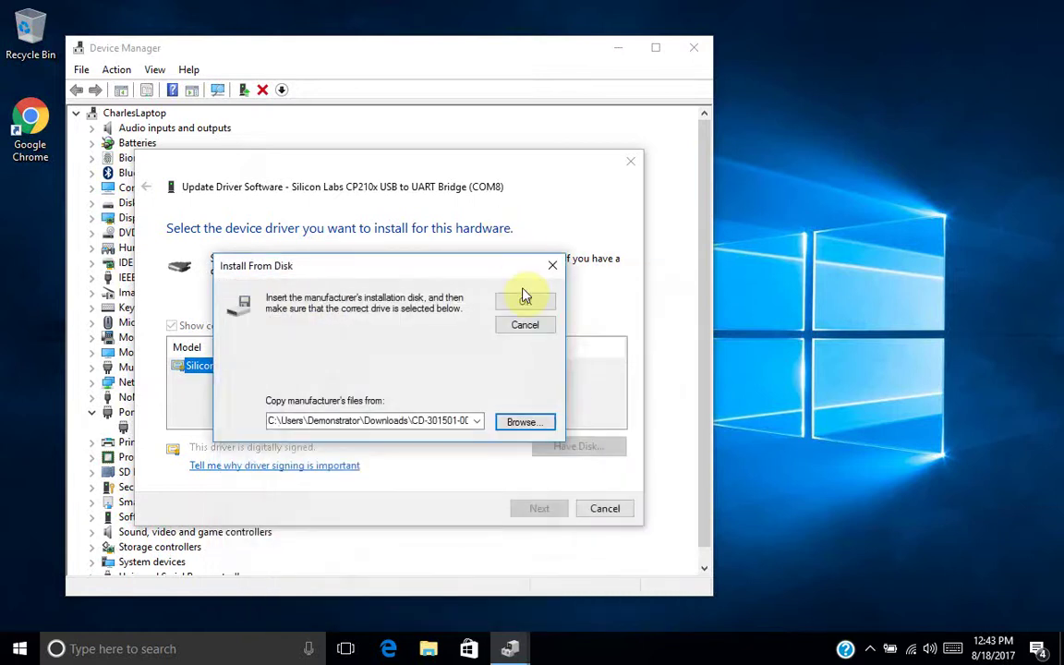
Step: Install the Silicon Labs CP210x USB to UART Bridge driver from the disk location and dismiss the success message
{"action": "left_click", "coordinate": [524, 297]}
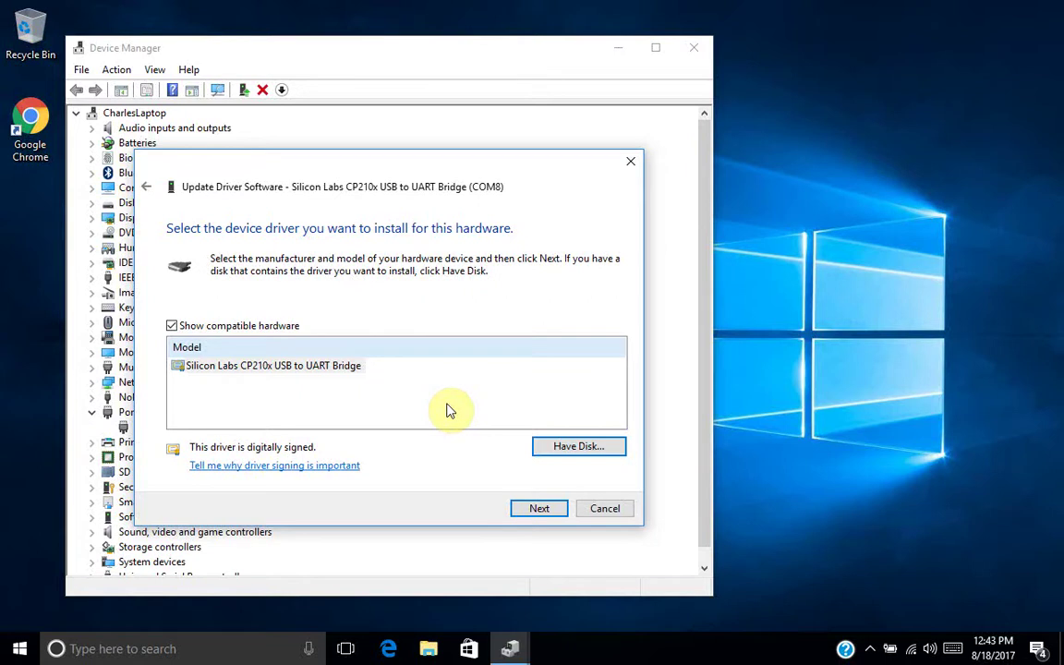
{"action": "left_click_drag", "start_coordinate": [429, 169], "coordinate": [468, 137]}
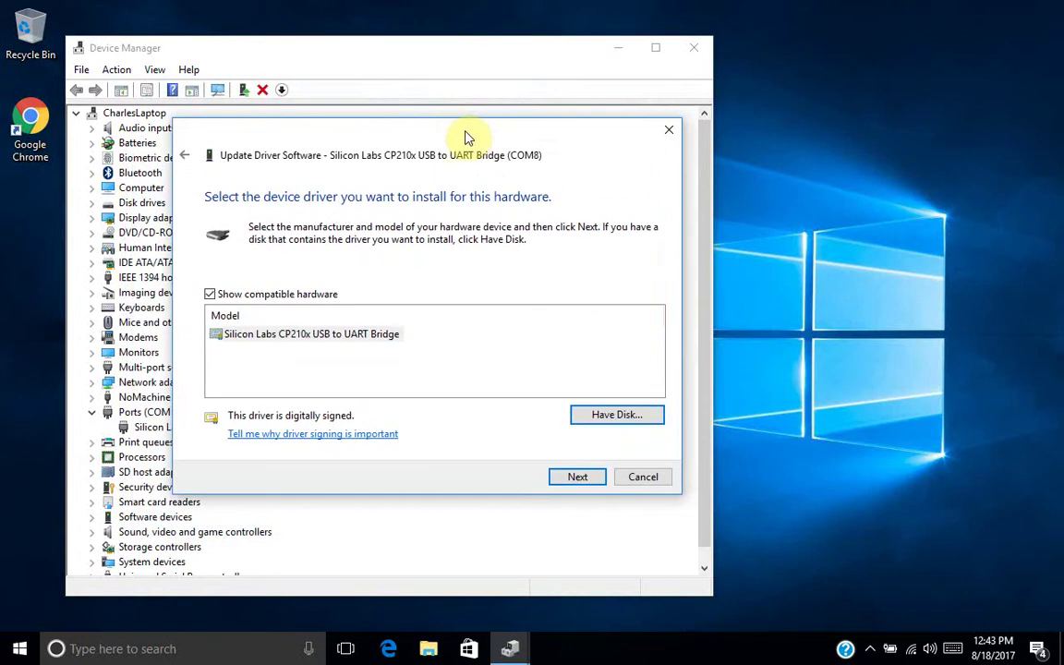
{"action": "left_click", "coordinate": [325, 335]}
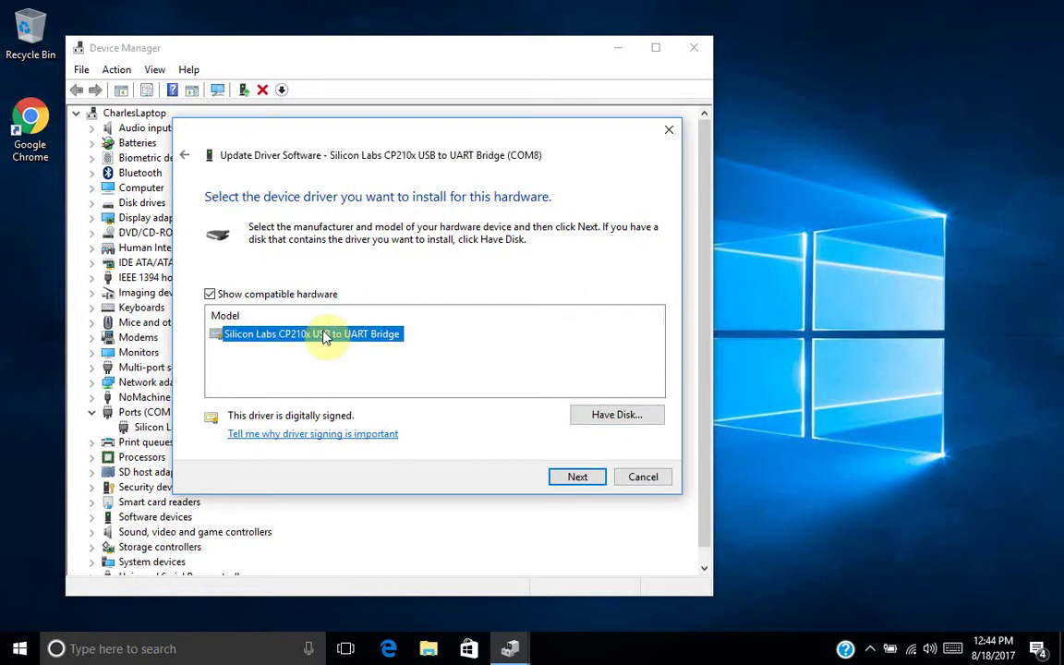
{"action": "left_click", "coordinate": [577, 479]}
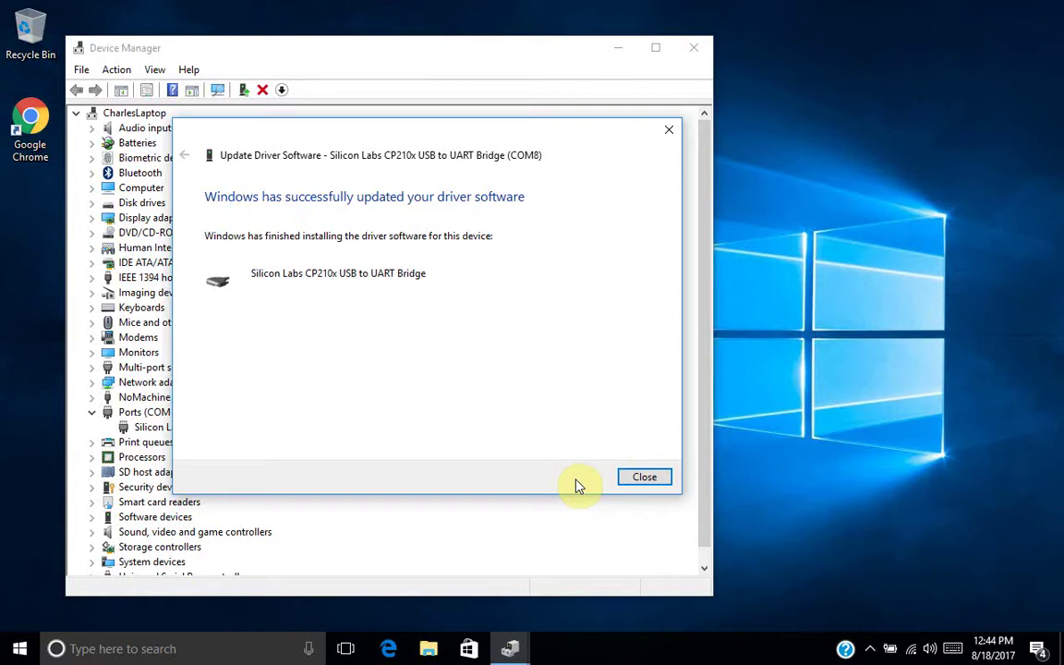
{"action": "left_click", "coordinate": [644, 479]}
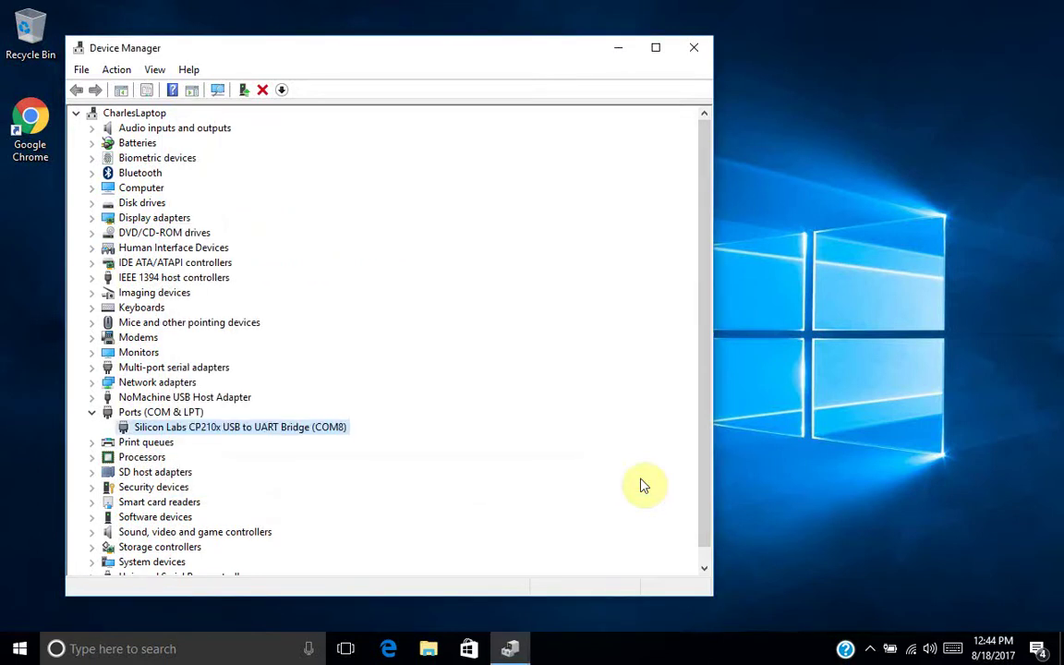
Step: Close the Device Manager window to return to the desktop
{"action": "left_click", "coordinate": [692, 52]}
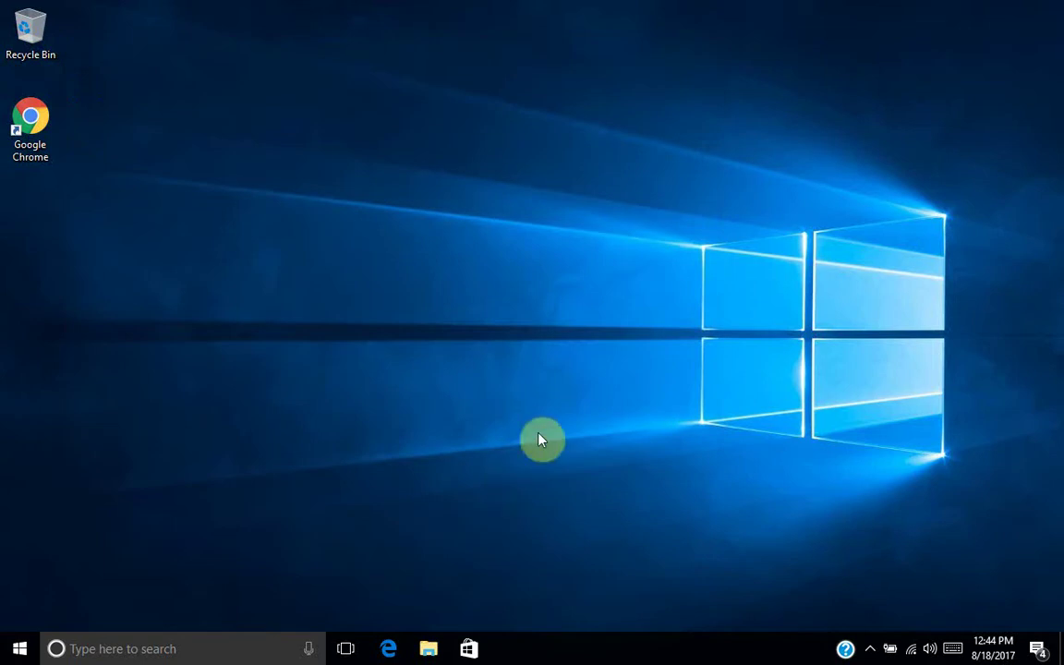